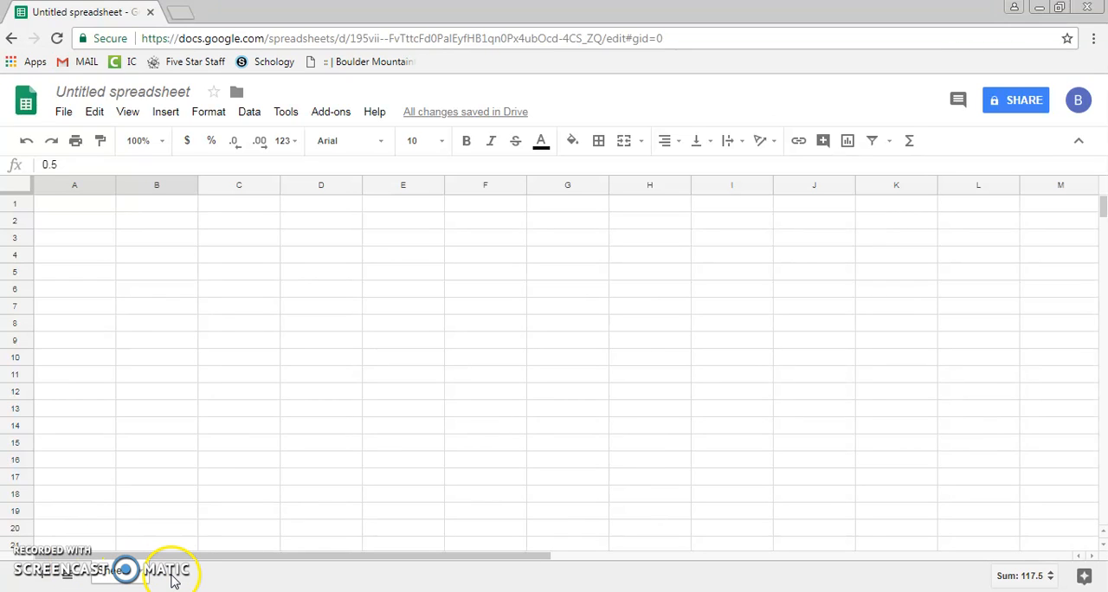
- Rename the untitled spreadsheet as "Buggie Lab Example"
click(94, 92)
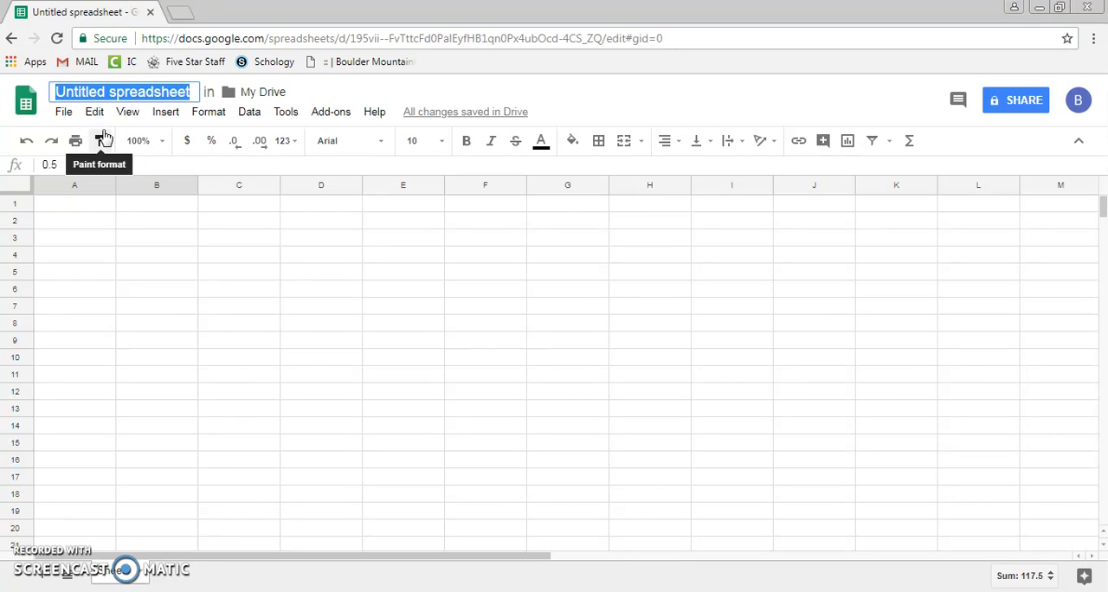
text(B)
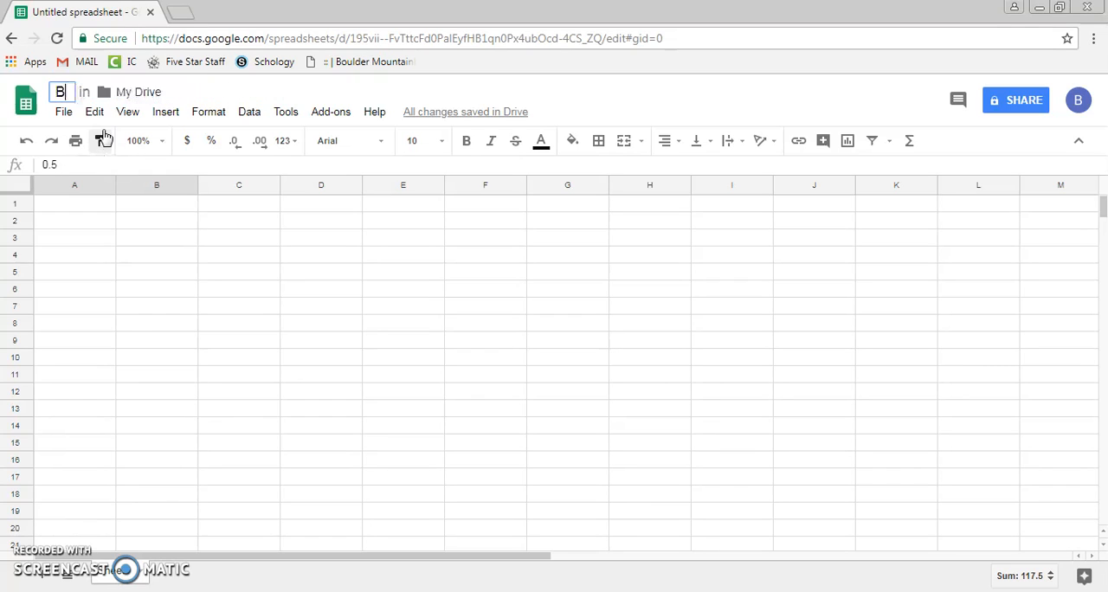
text(uggie Lab)
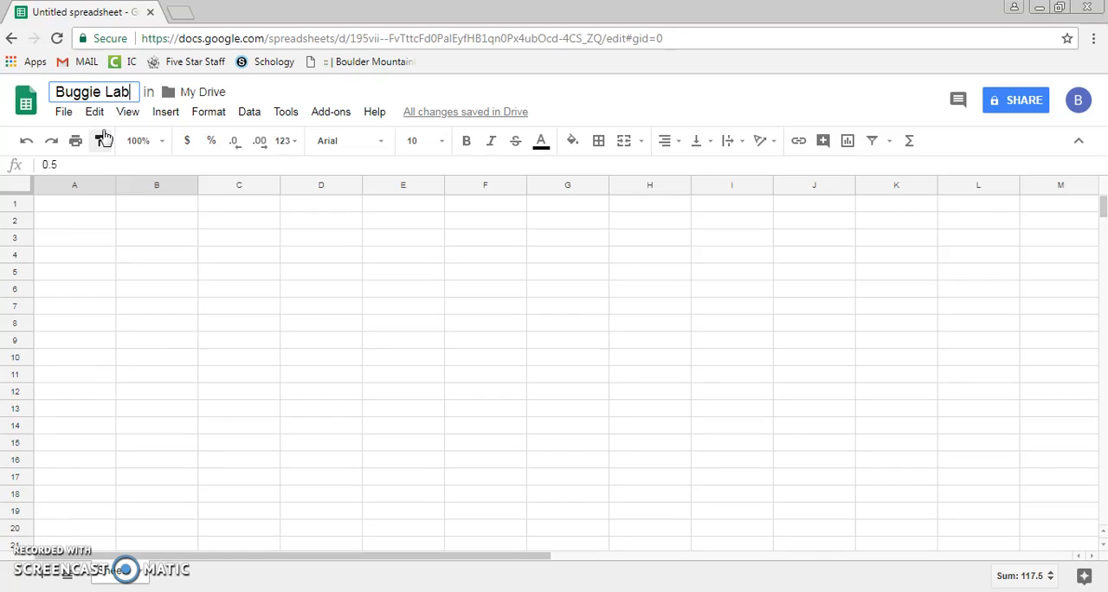
text( Ex)
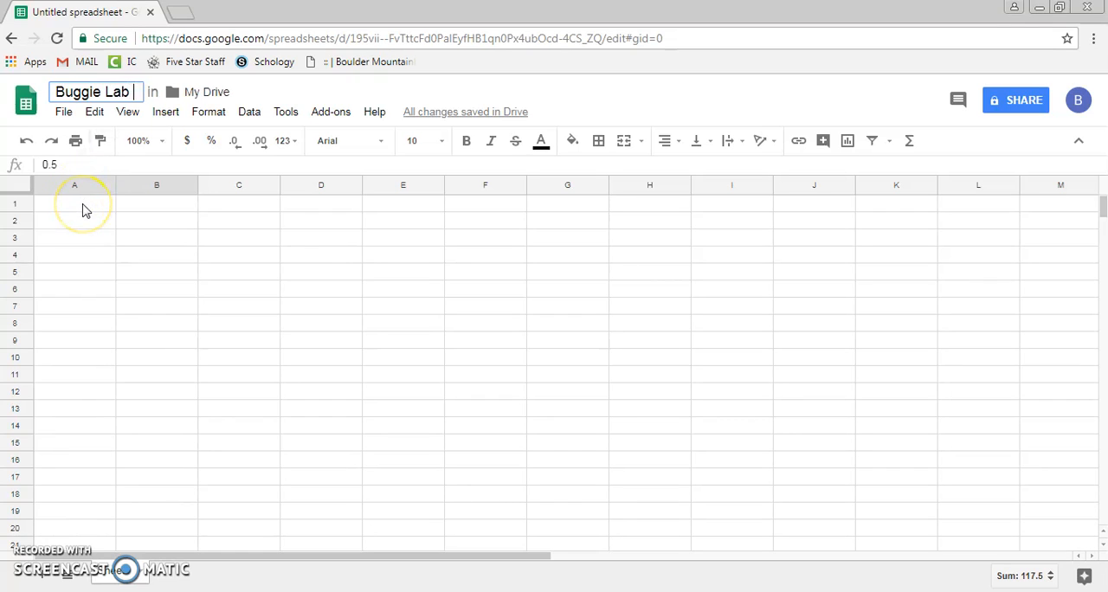
text(a)
text(mple)
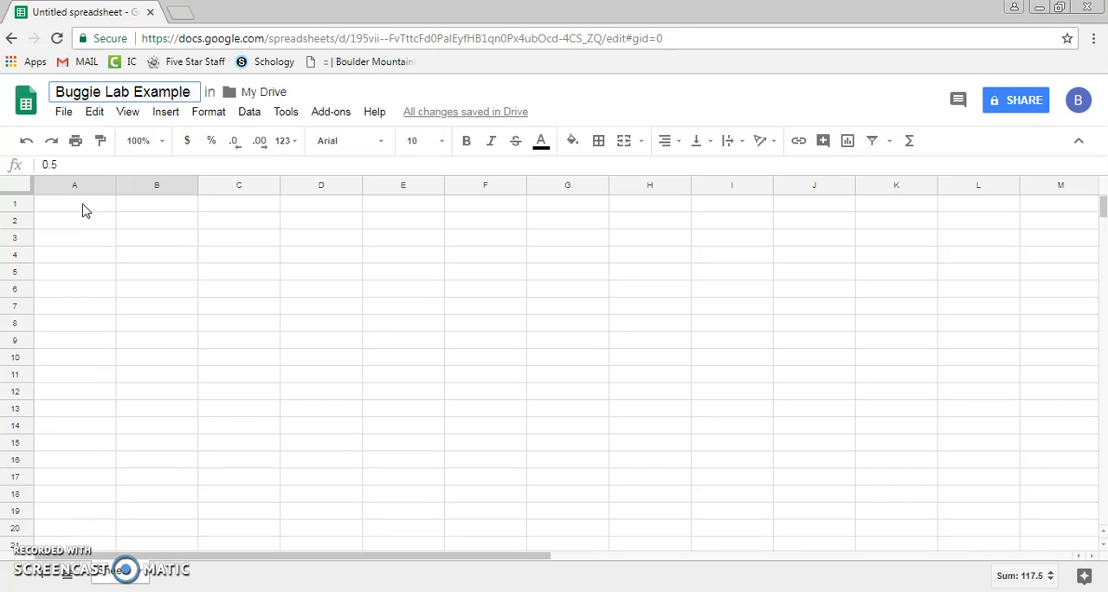
- Enter the column headers "Time (s)" in A1 and "Position (cm)" in B1
click(84, 211)
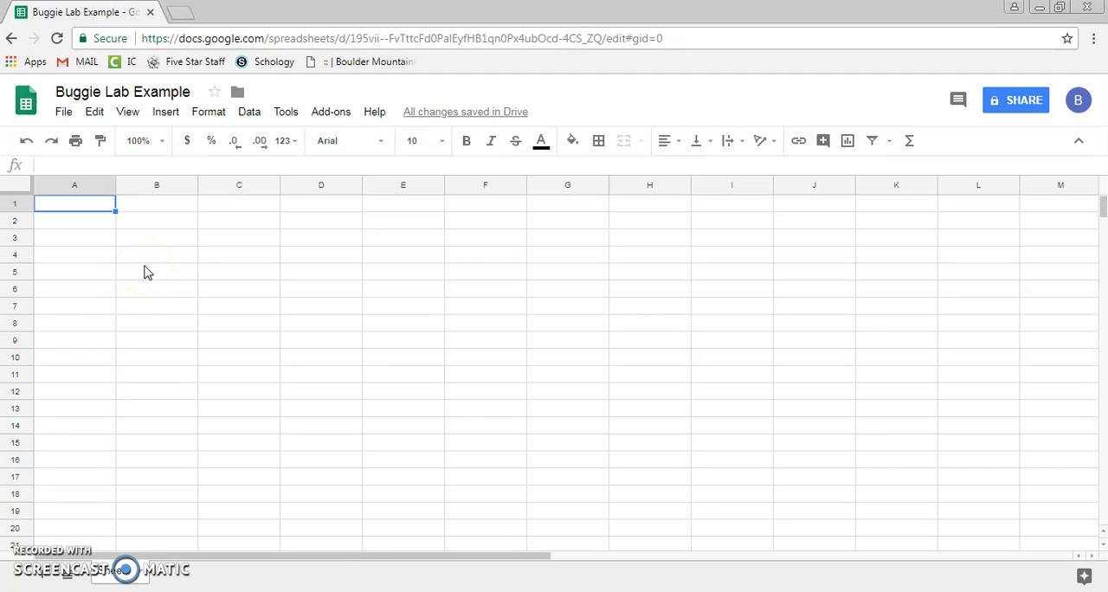
text(Time (s)
key(Tab)
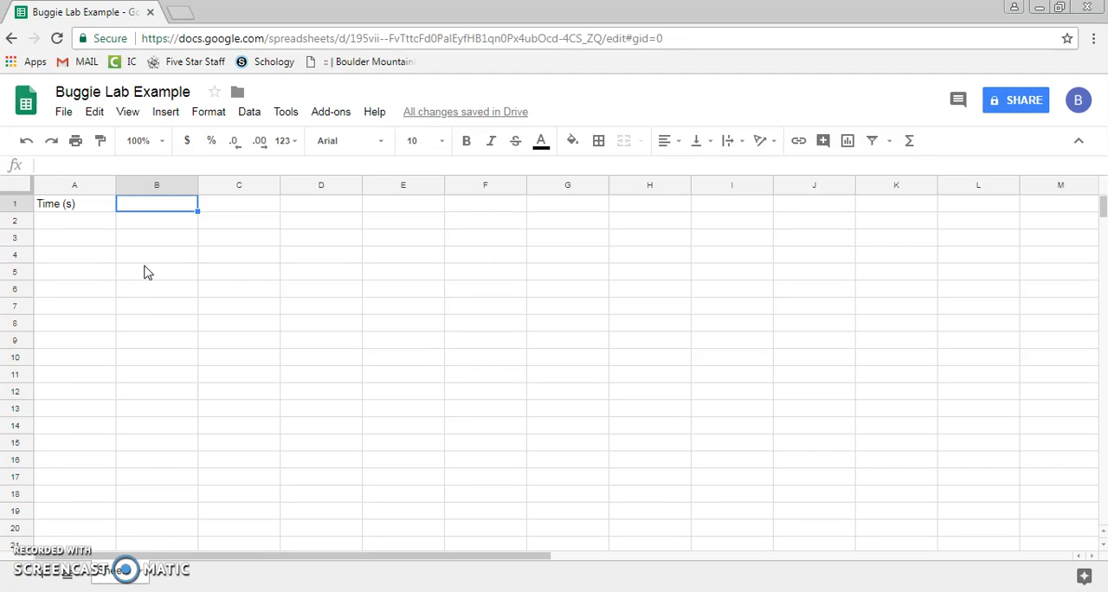
text(Position (cm))
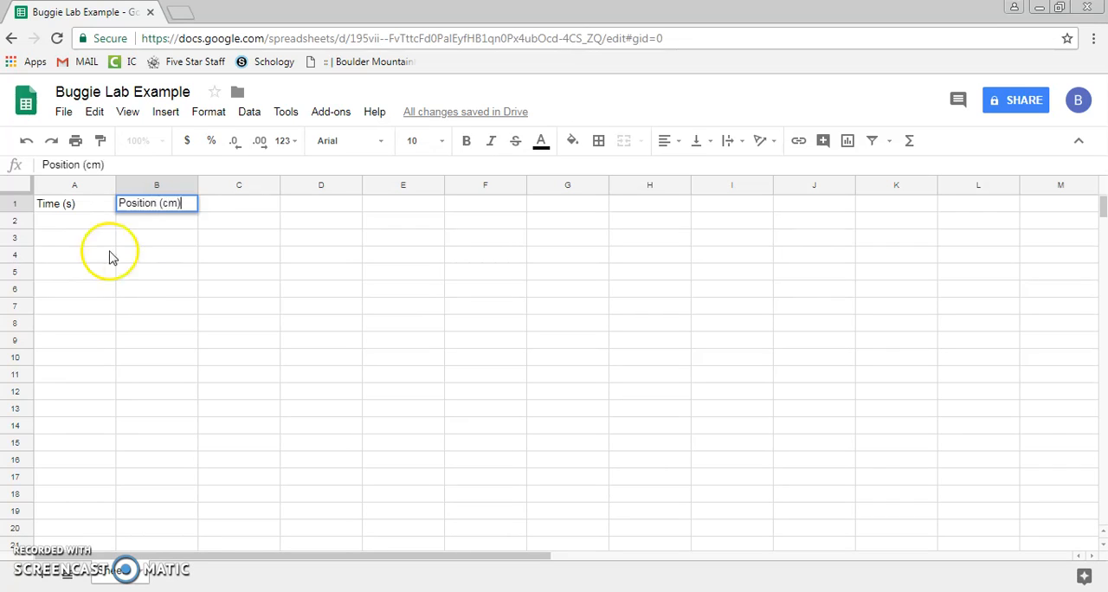
- Paste the copied time and position measurements below the headers, filling cells A2 to B7
click(74, 223)
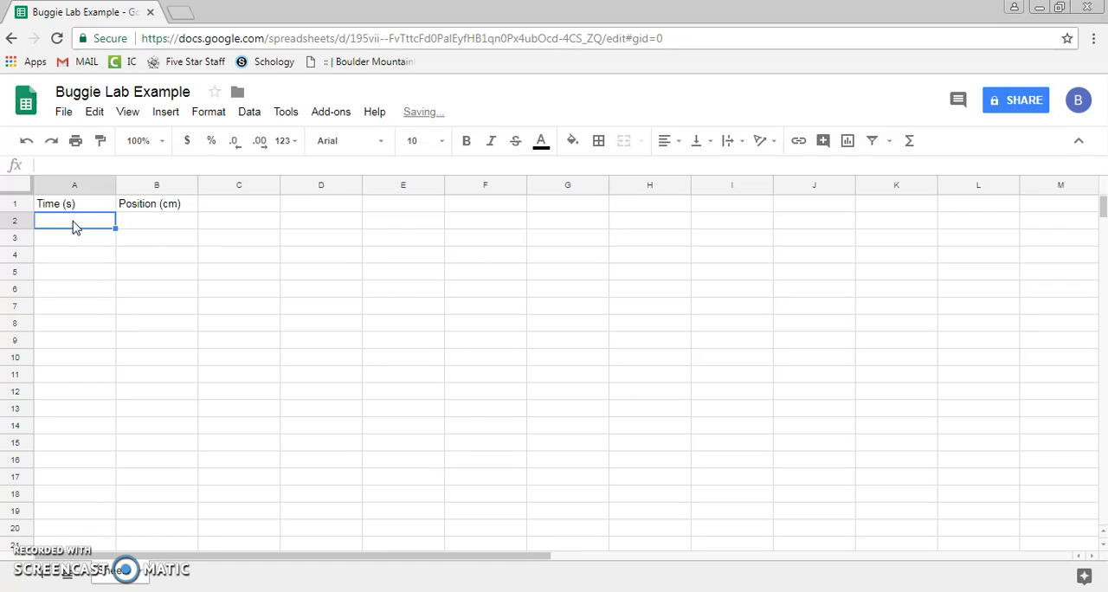
click(176, 224)
click(74, 222)
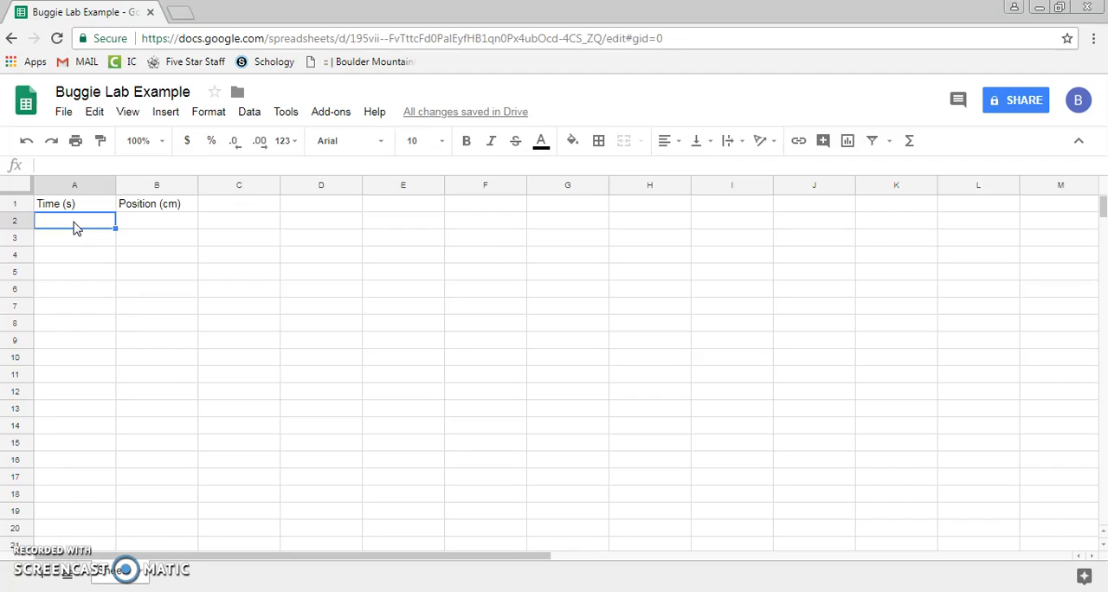
click(72, 215)
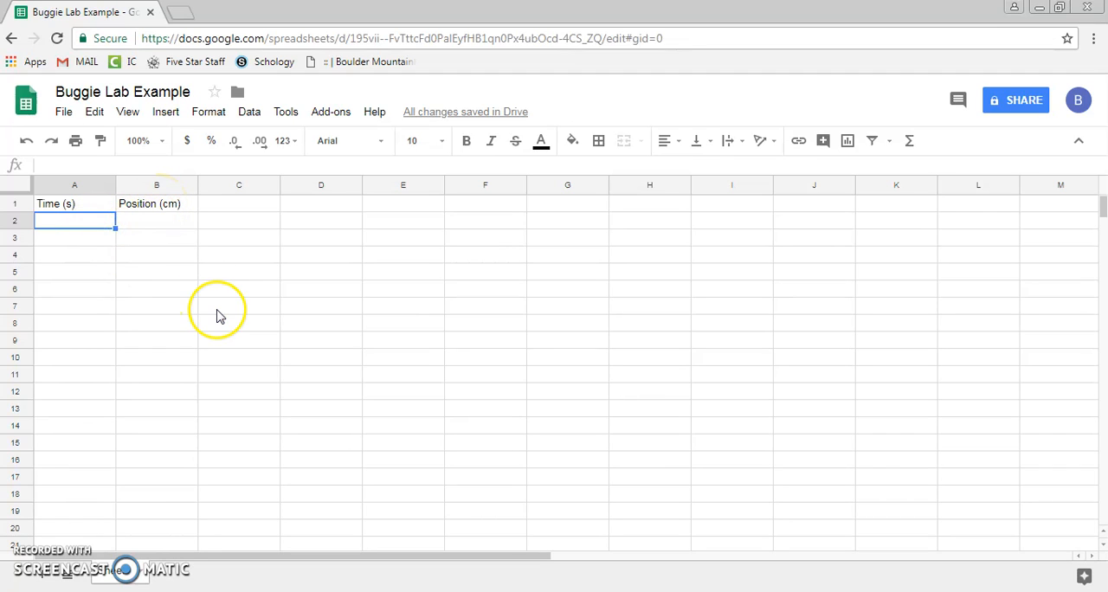
text(0.5	2.5 1.7	7.8 3.2	14.8 3.8	20 4.6	22.5 6.1	30)
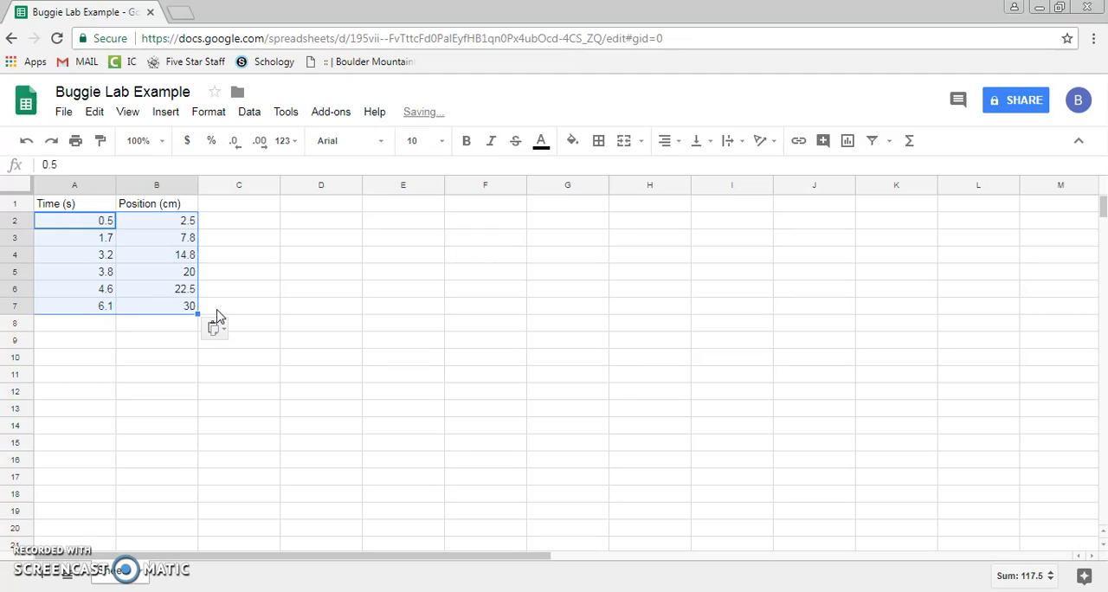
click(213, 358)
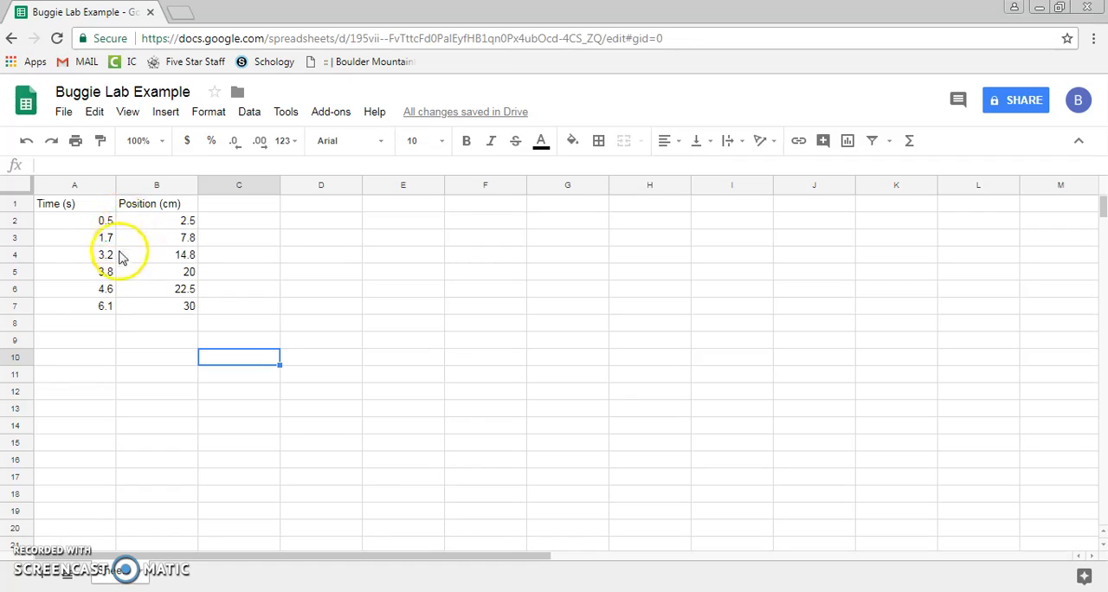
click(156, 343)
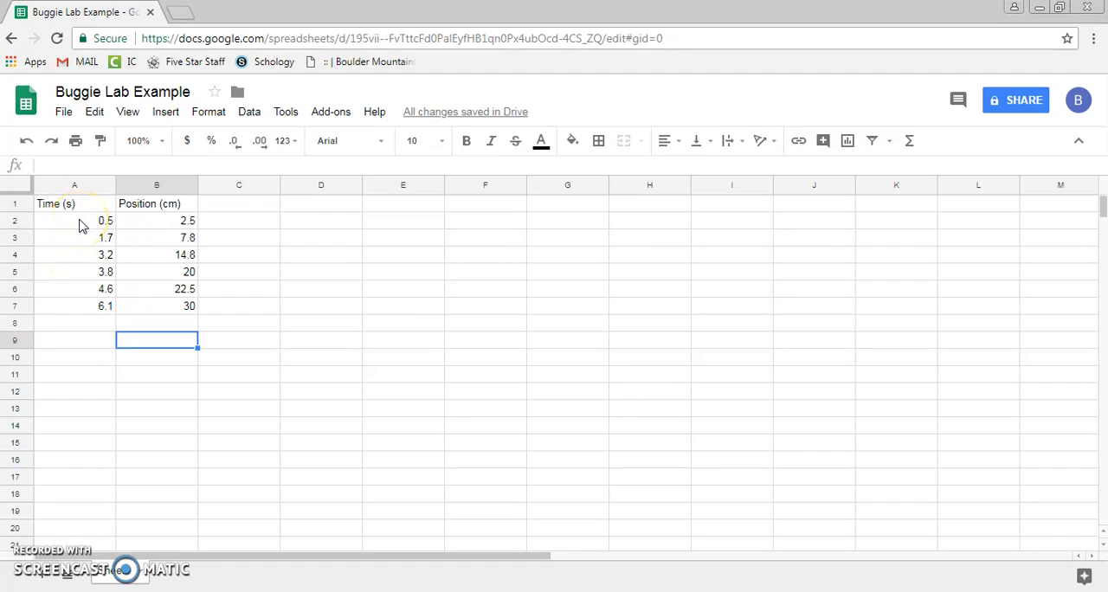
- Insert a chart from the data in A2:B7 and move it clear of the two data columns
drag(78, 223, 177, 311)
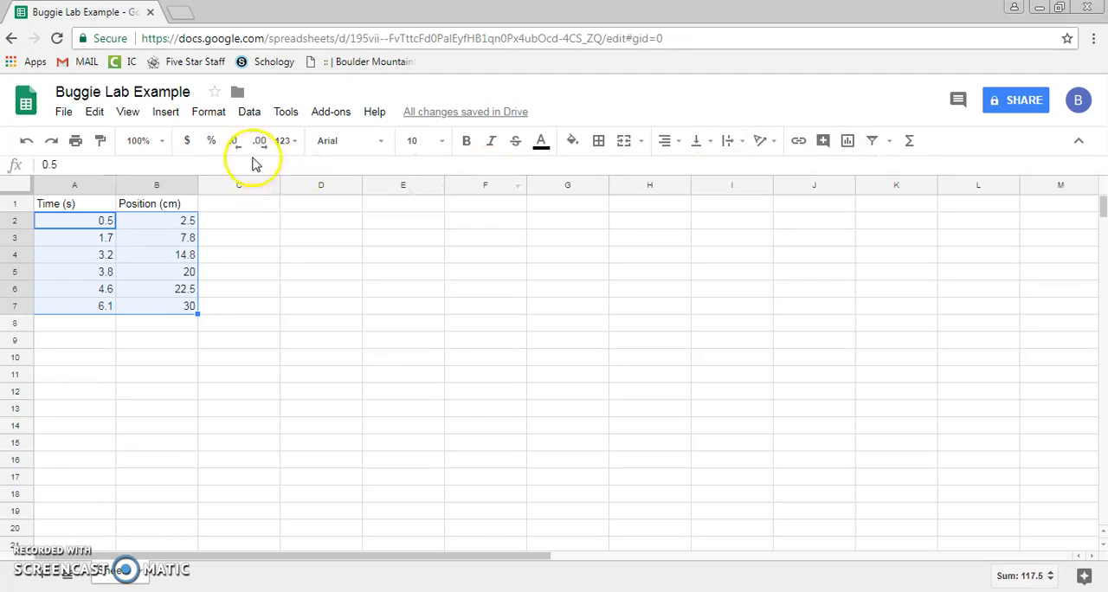
click(159, 112)
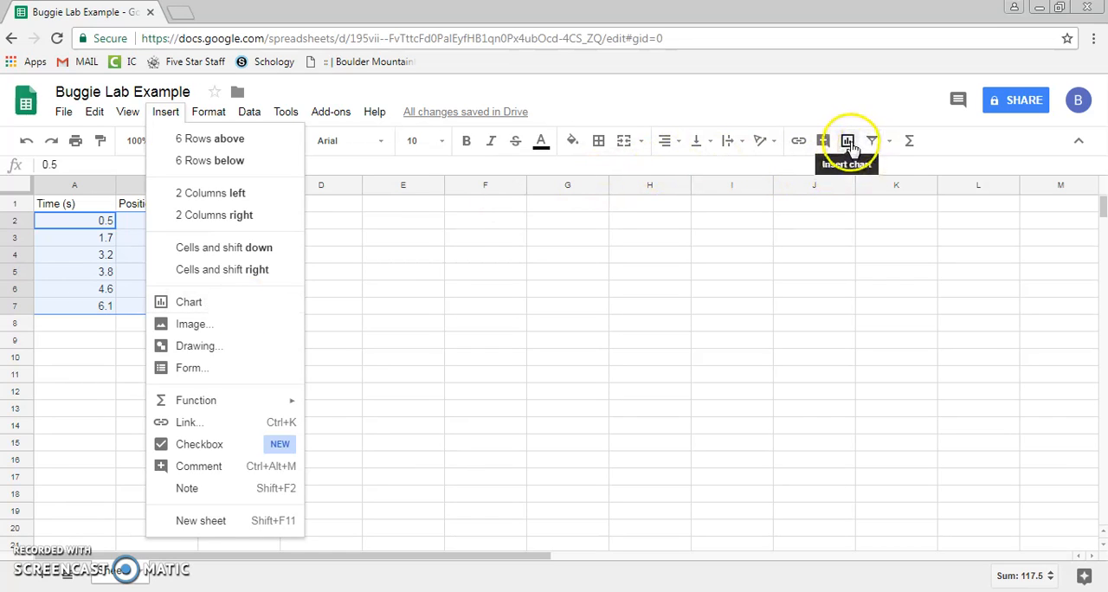
click(190, 302)
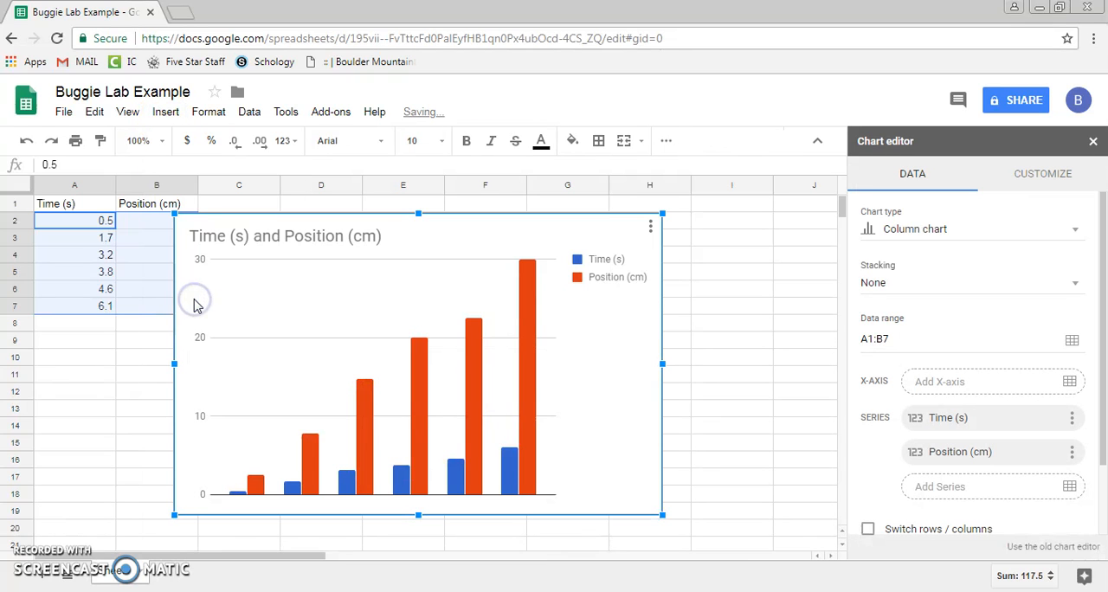
drag(448, 237, 496, 234)
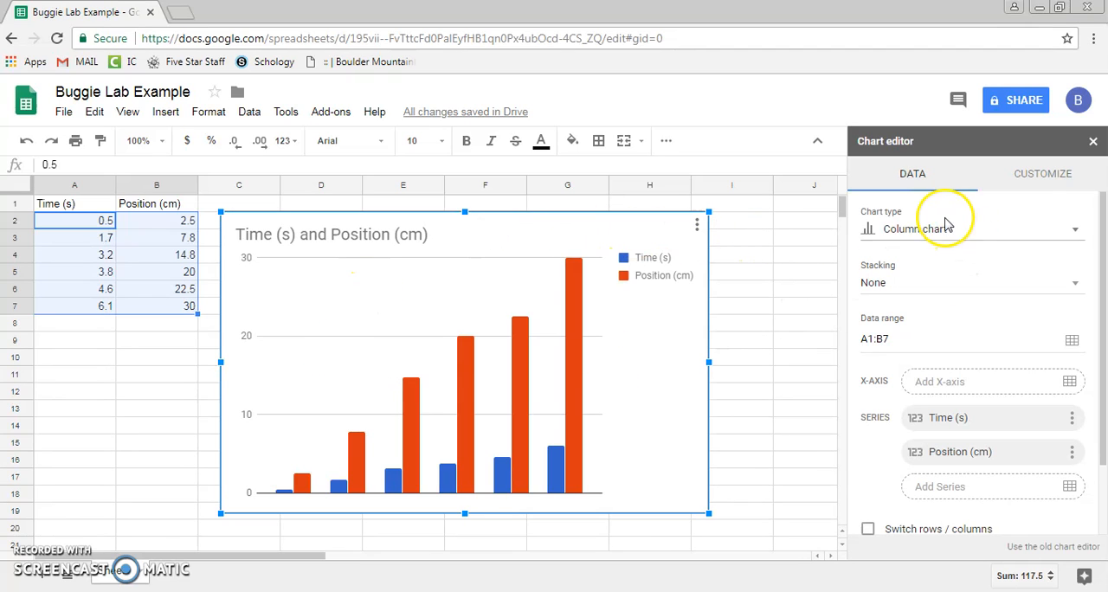
- Change the chart type from column chart to scatter chart
click(1022, 232)
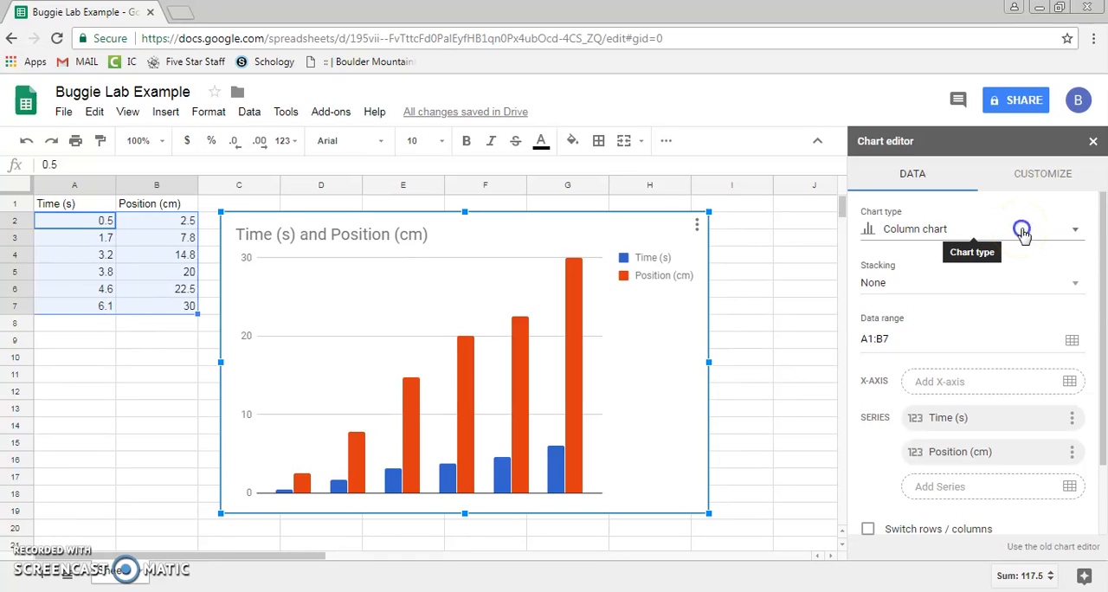
scroll(974, 312, down, 2)
scroll(970, 330, down, 2)
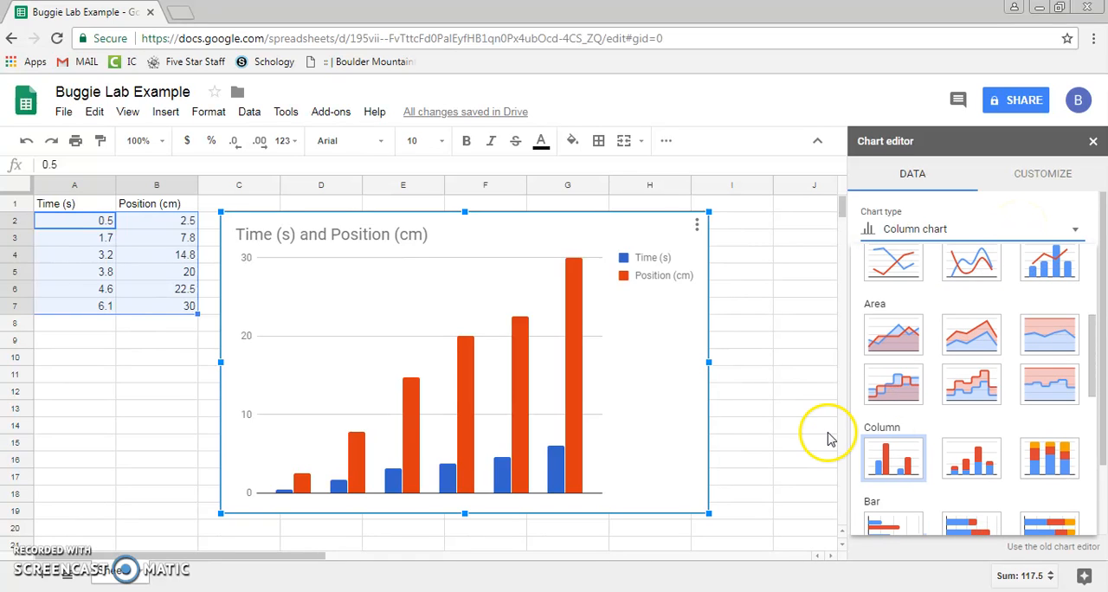
scroll(942, 439, down, 3)
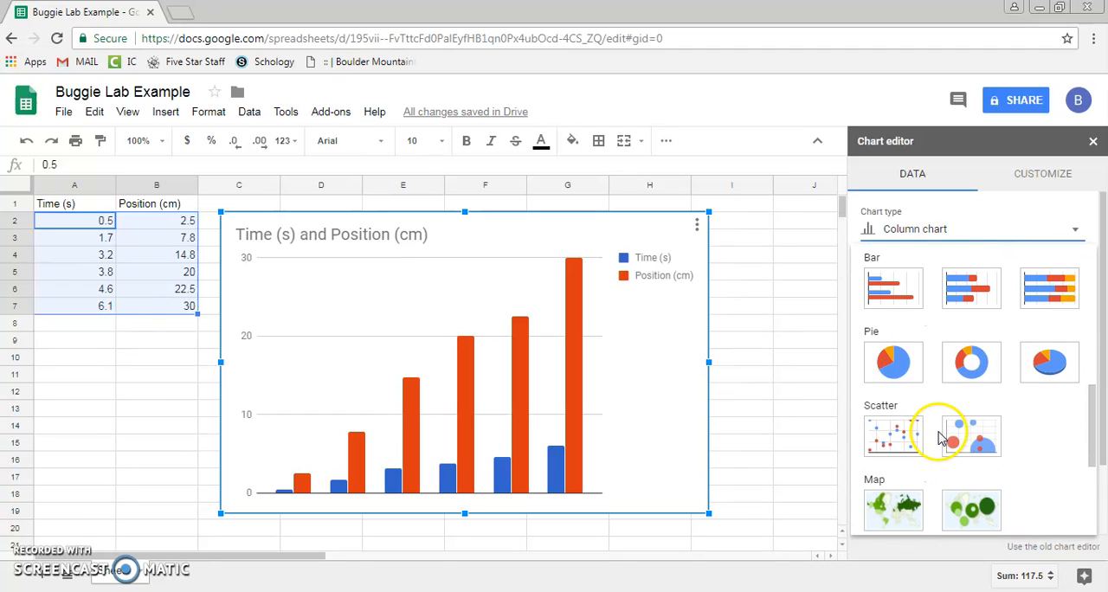
click(894, 436)
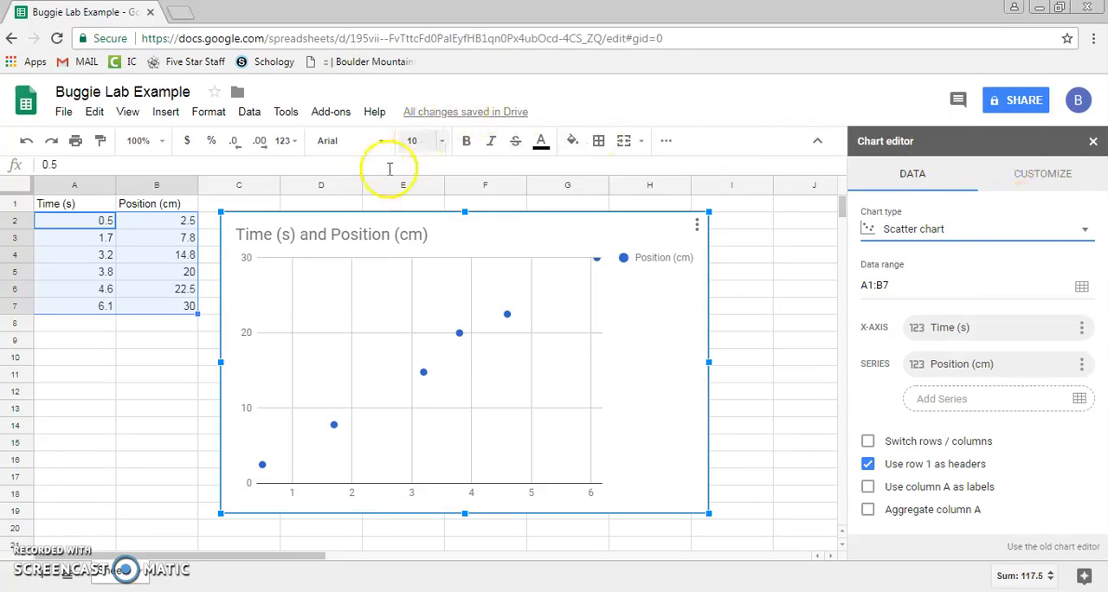
- Change the chart title to "Position (cm) vs Time (s)"
click(1047, 176)
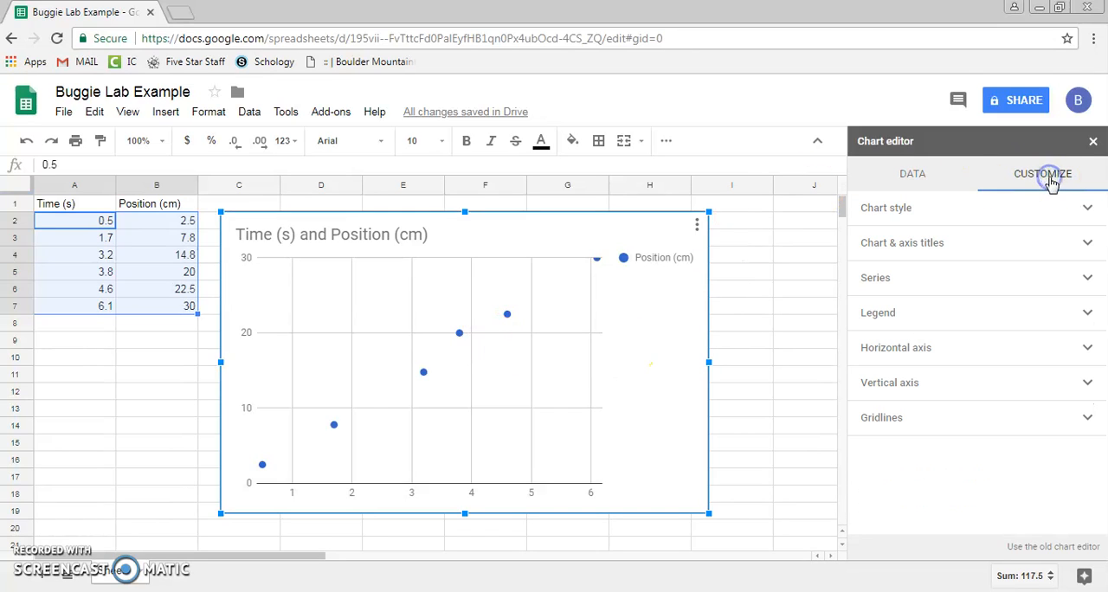
click(950, 177)
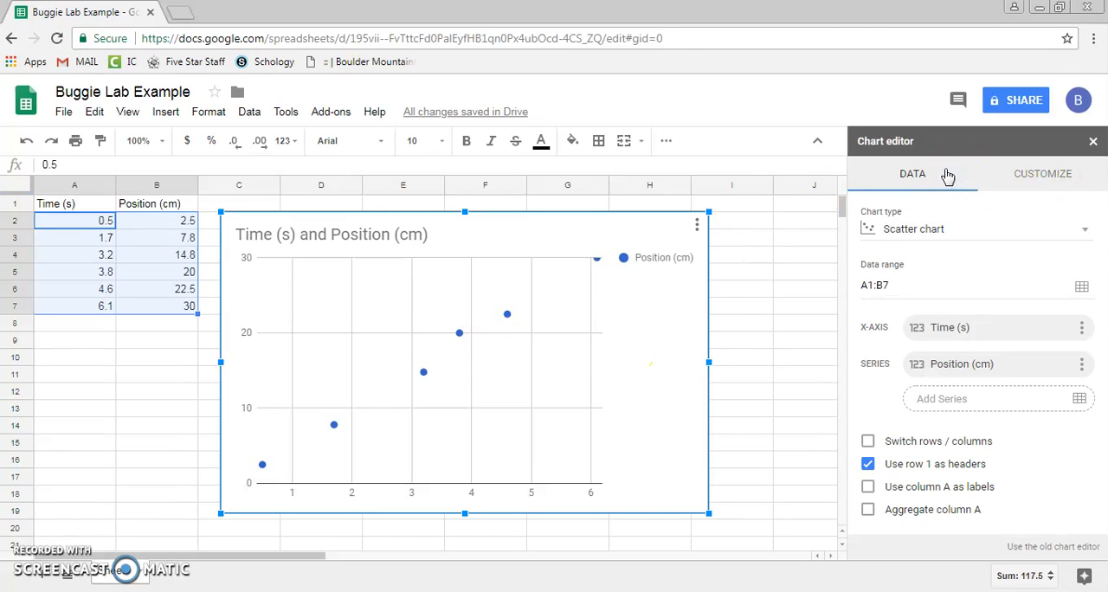
click(1042, 180)
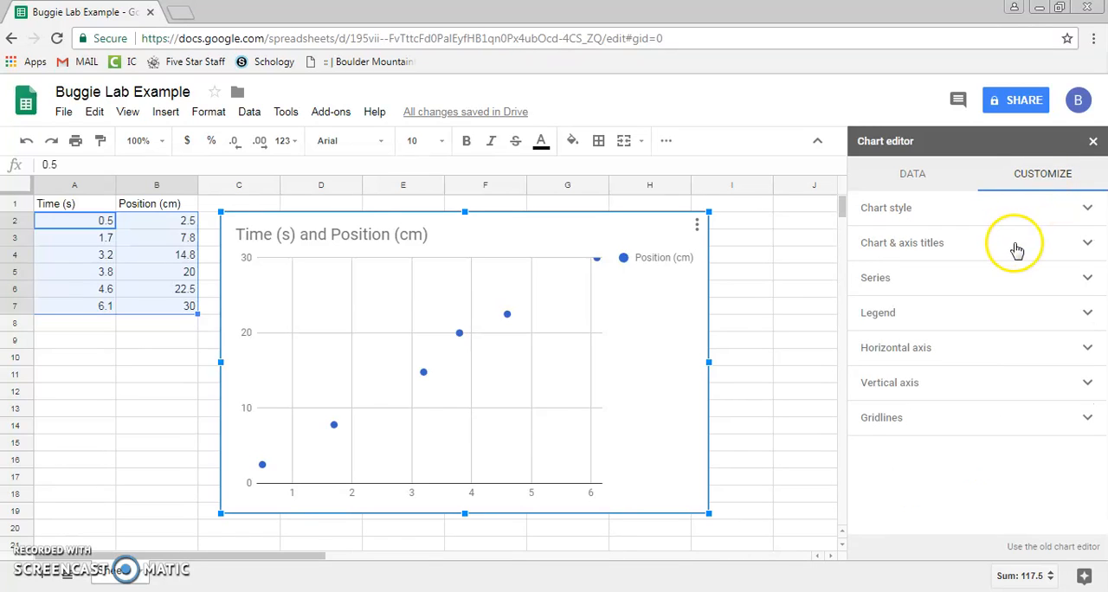
click(881, 251)
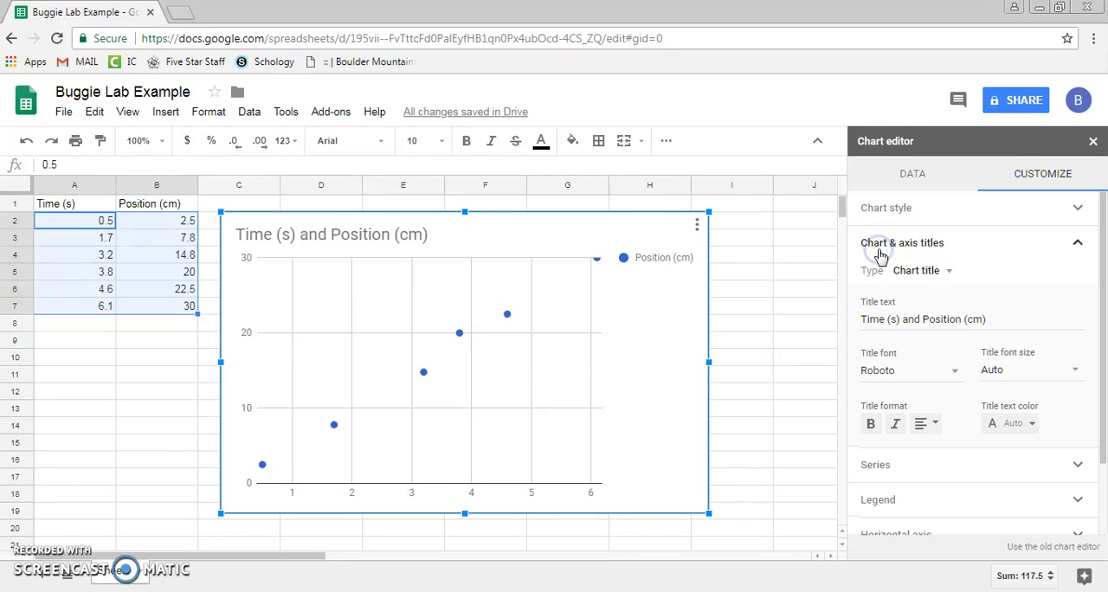
double_click(910, 318)
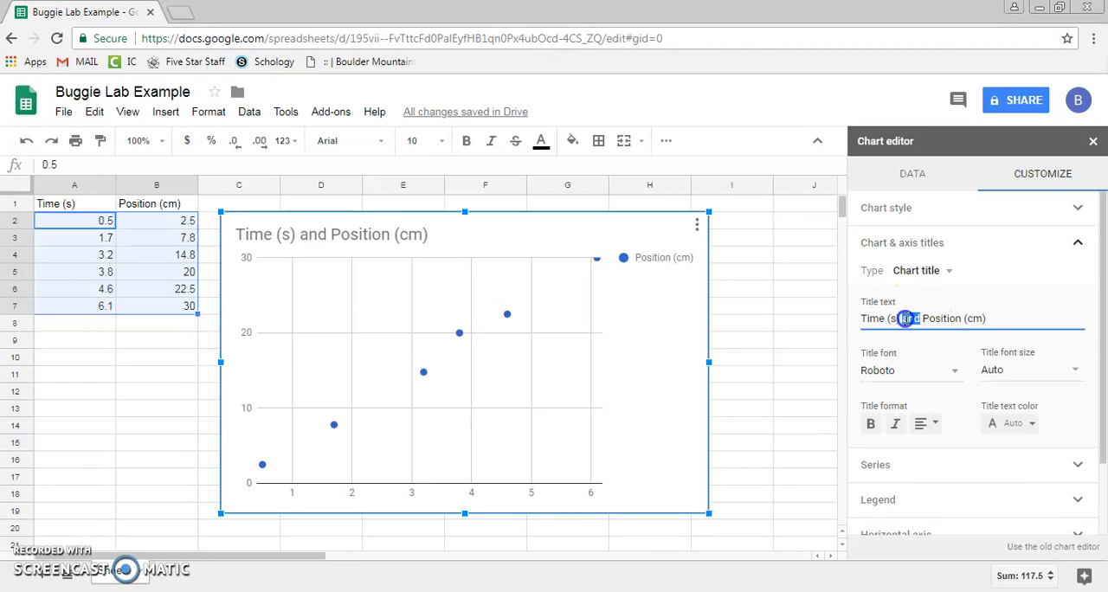
key(Right)
key(BackSpace)
key(BackSpace)
key(BackSpace)
key(BackSpace)
key(BackSpace)
key(BackSpace)
key(BackSpace)
key(BackSpace)
key(BackSpace)
key(BackSpace)
key(BackSpace)
key(BackSpace)
key(BackSpace)
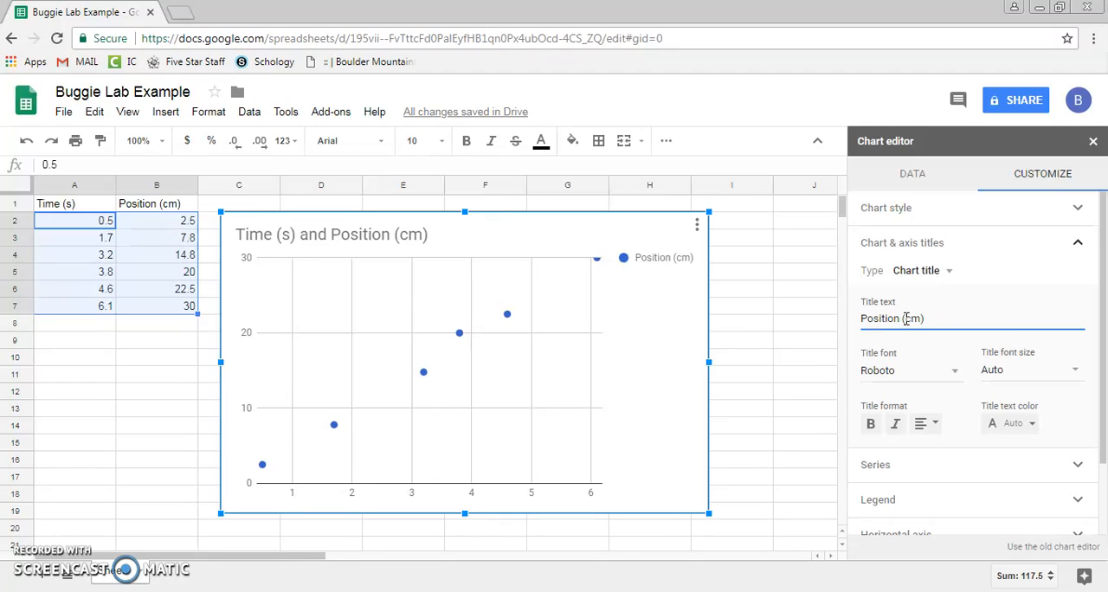
click(922, 318)
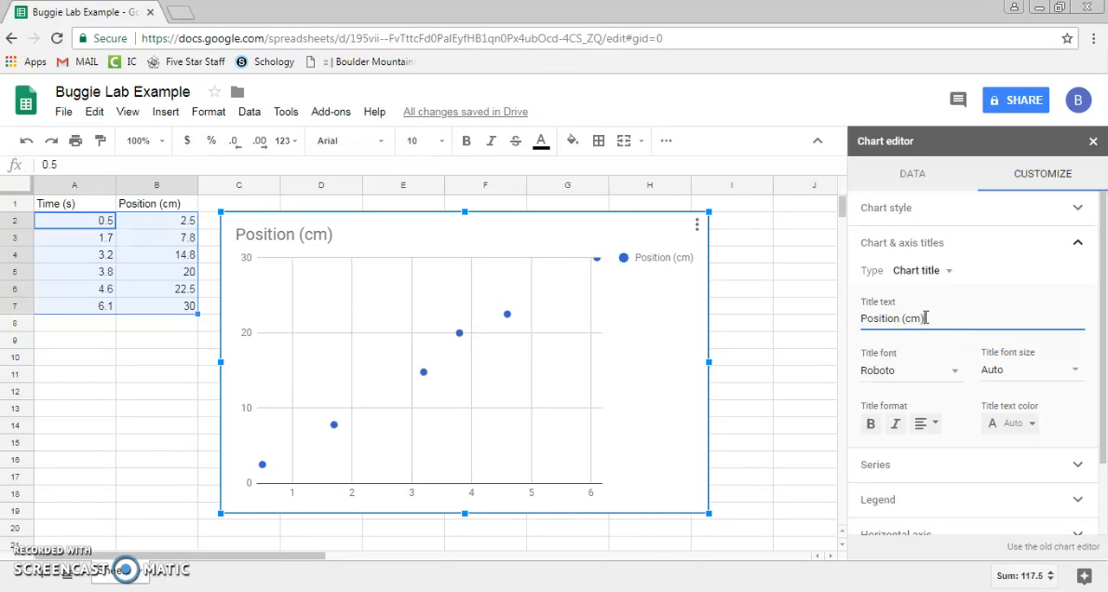
text(vs Time (s)
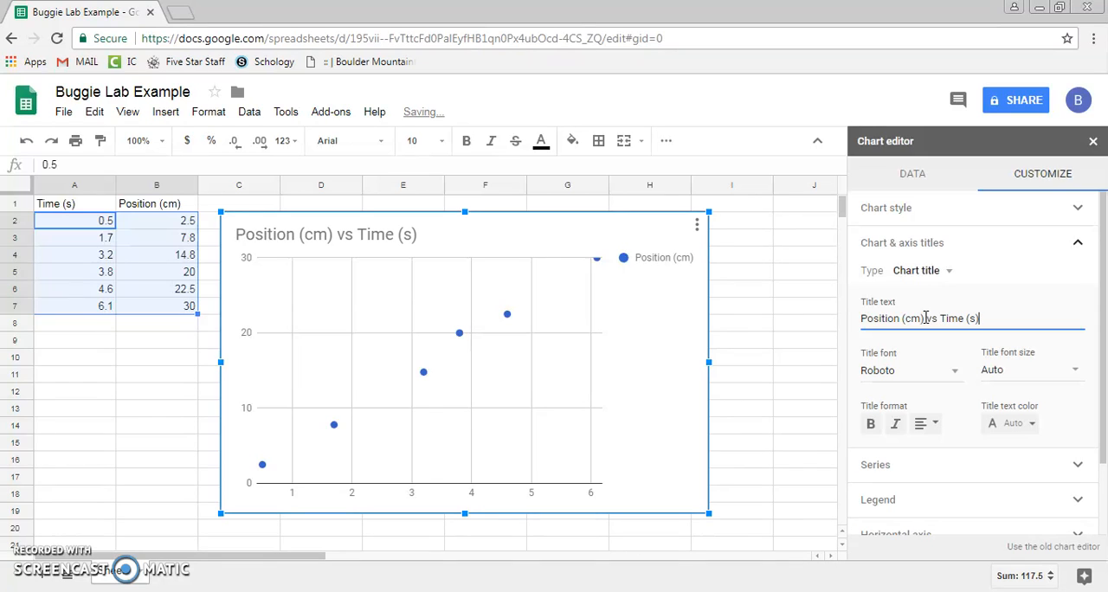
- Set the chart's horizontal axis title to "Time (s)"
click(917, 271)
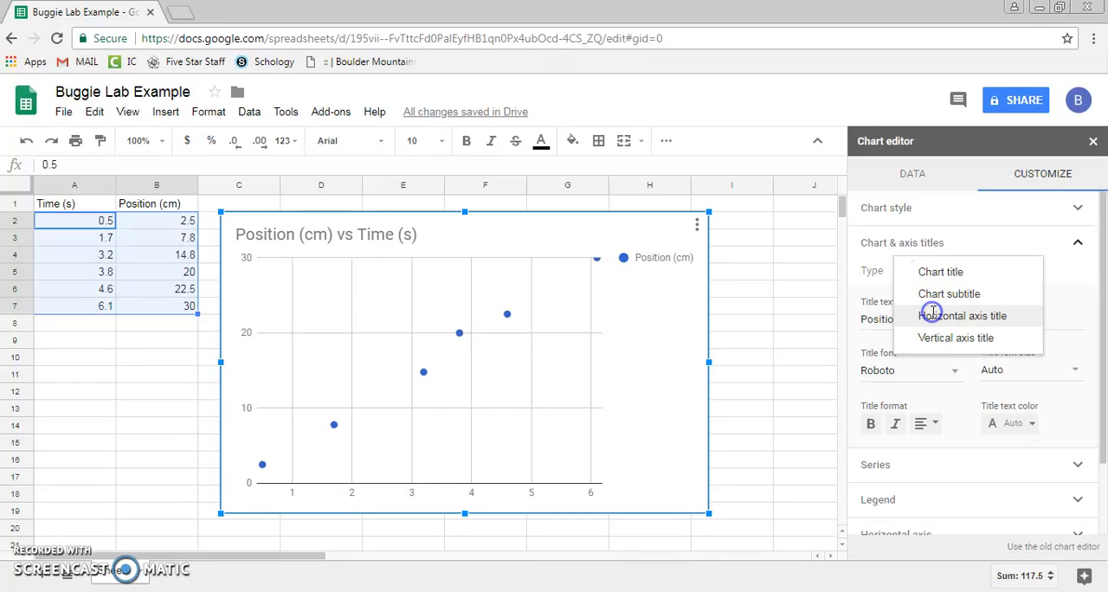
click(935, 318)
click(920, 320)
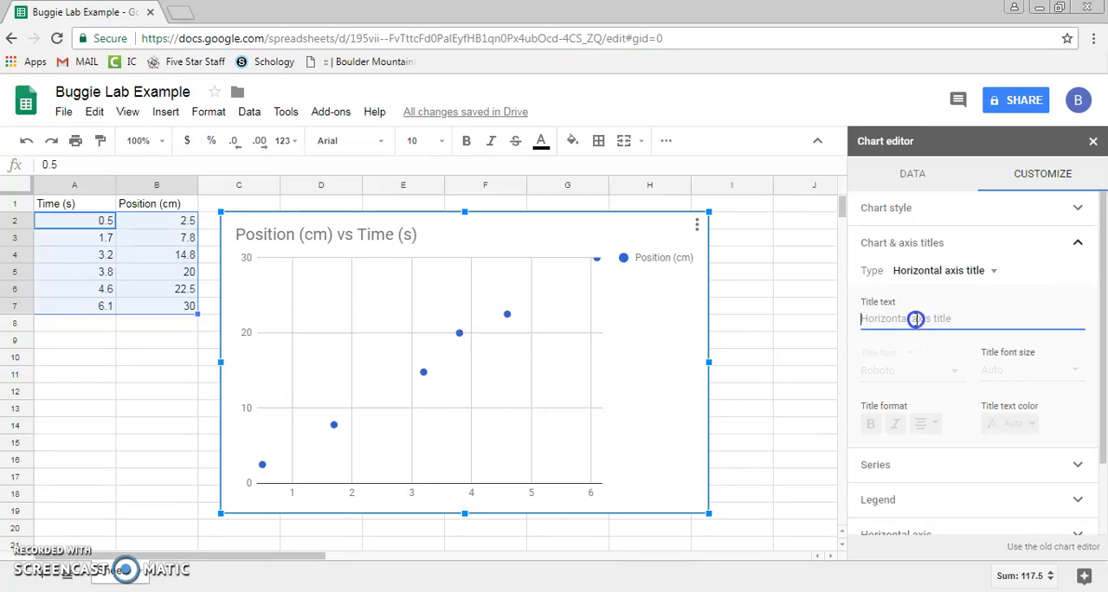
text(Time (s))
- Set the chart's vertical axis title to "Position (cm)"
click(939, 270)
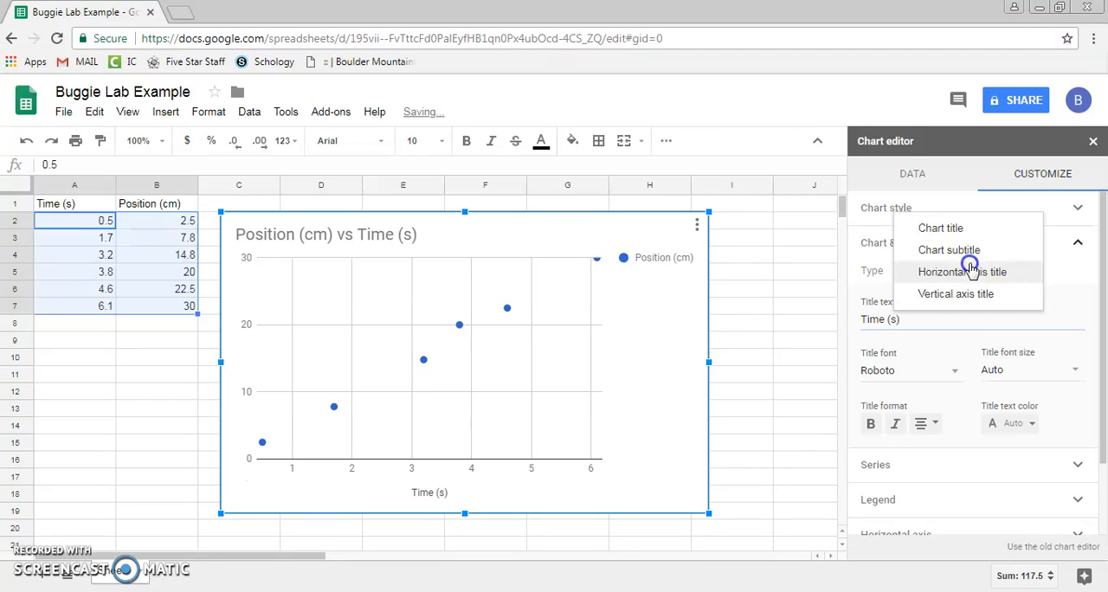
click(965, 295)
click(950, 318)
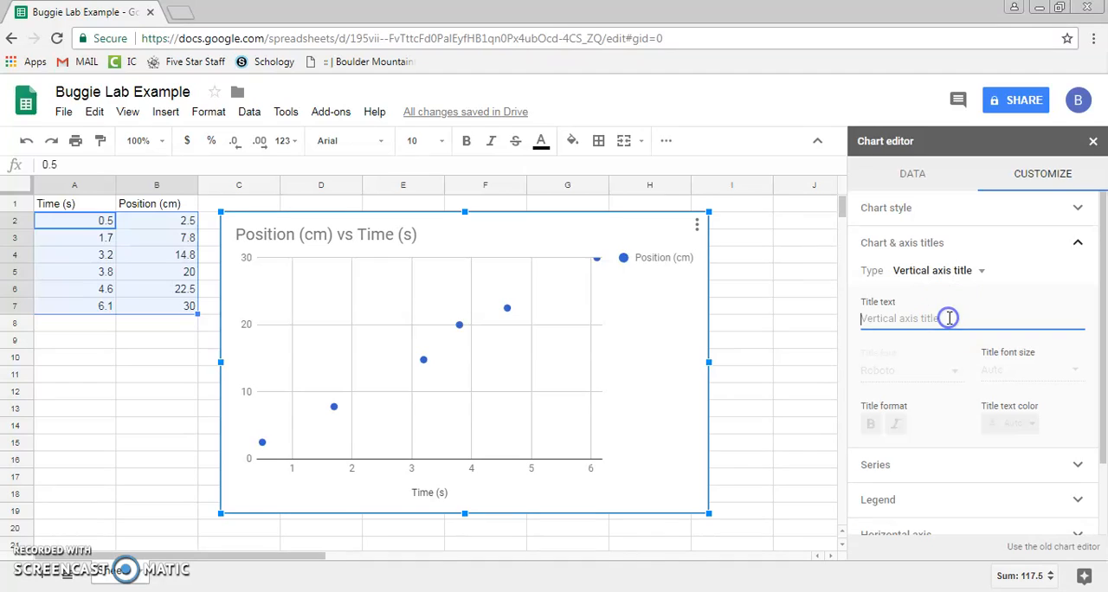
text(Position ()
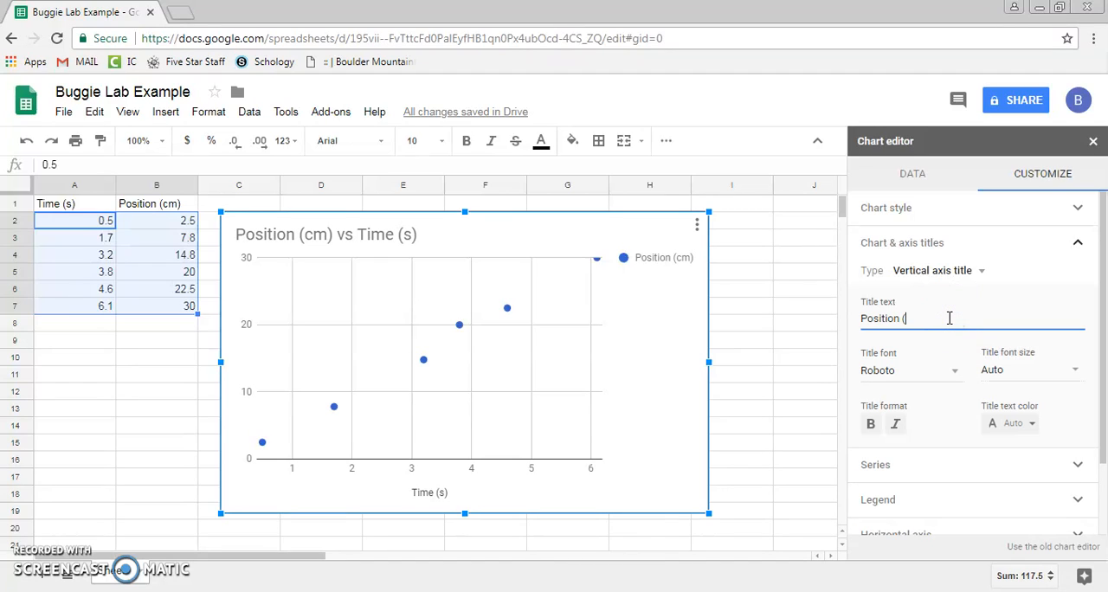
text(cm))
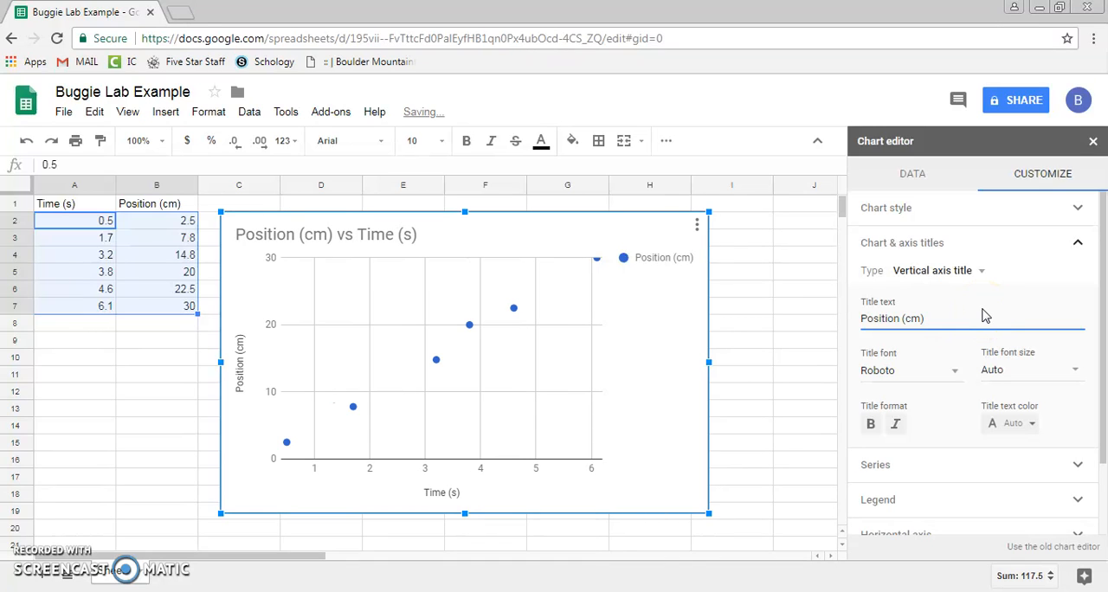
click(1082, 245)
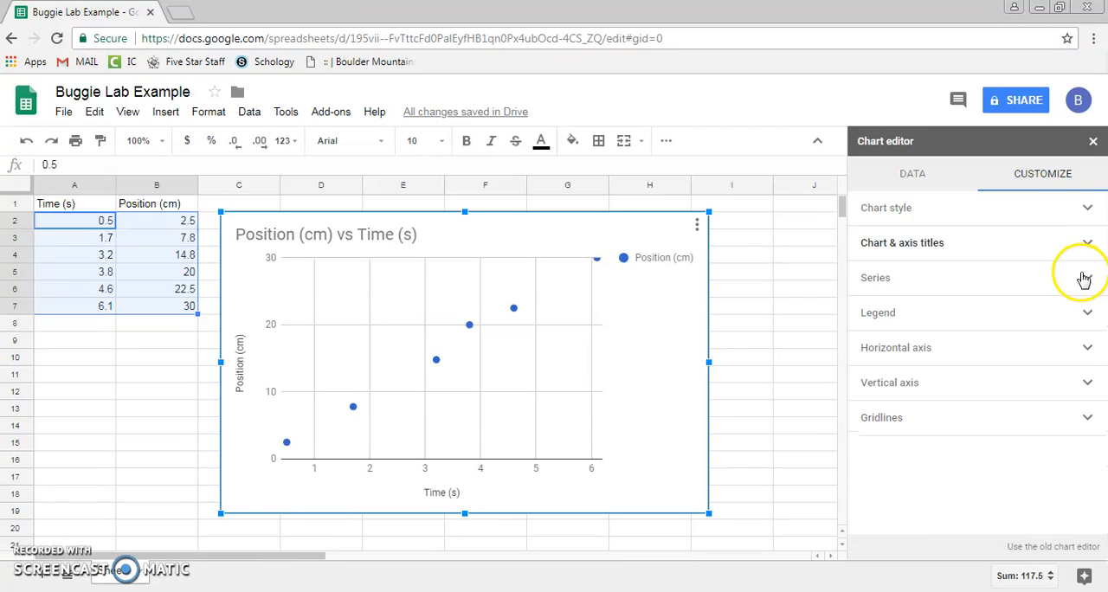
- Hide the chart's legend by setting its position to None
click(1081, 279)
click(1081, 278)
click(1085, 317)
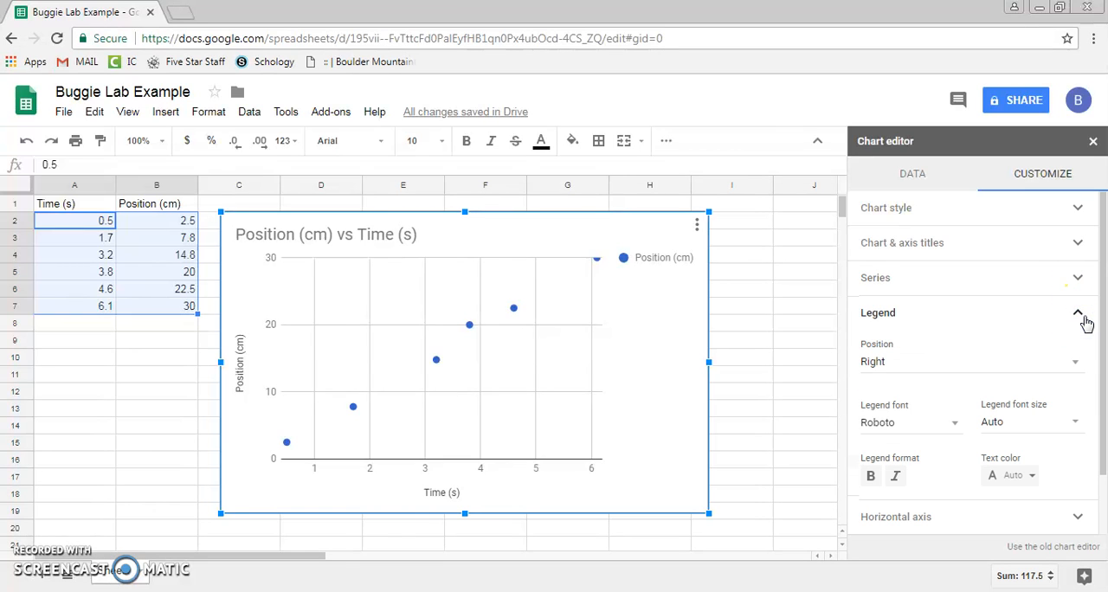
click(1067, 364)
click(999, 266)
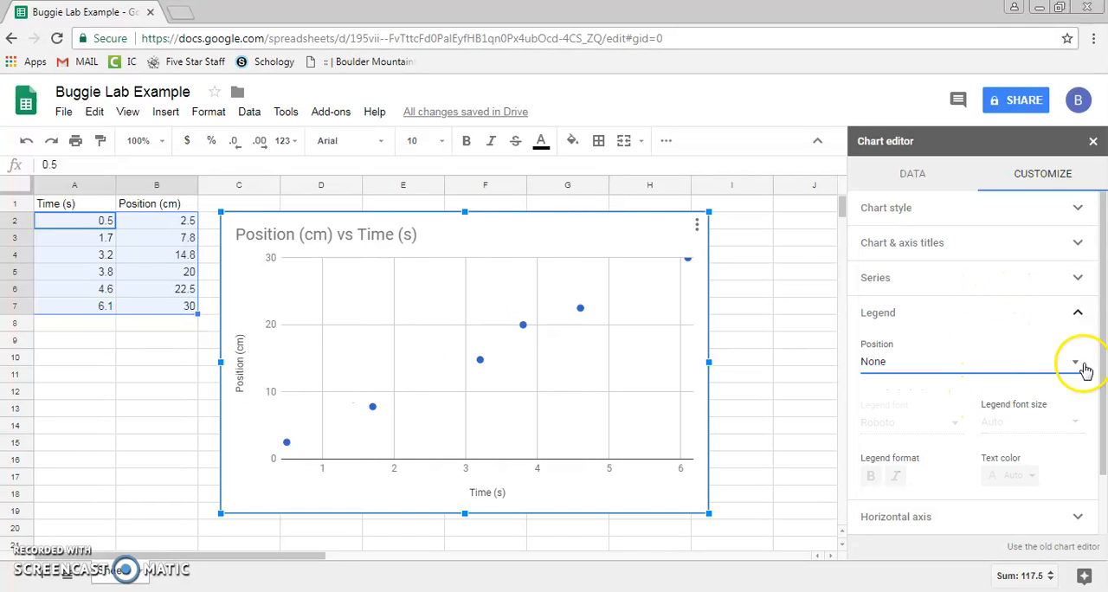
click(1076, 313)
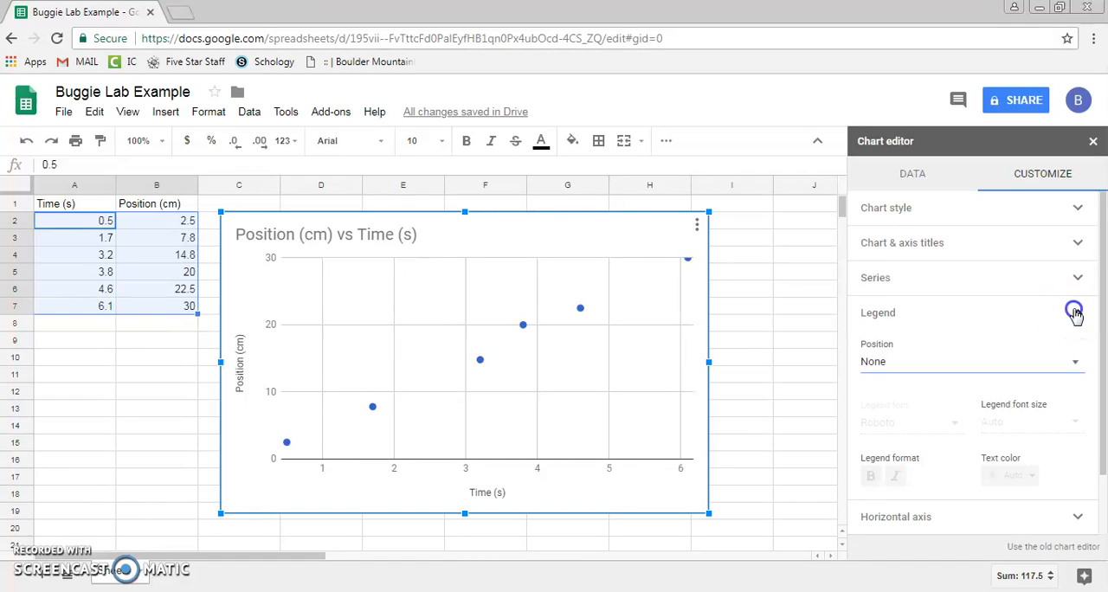
click(1055, 342)
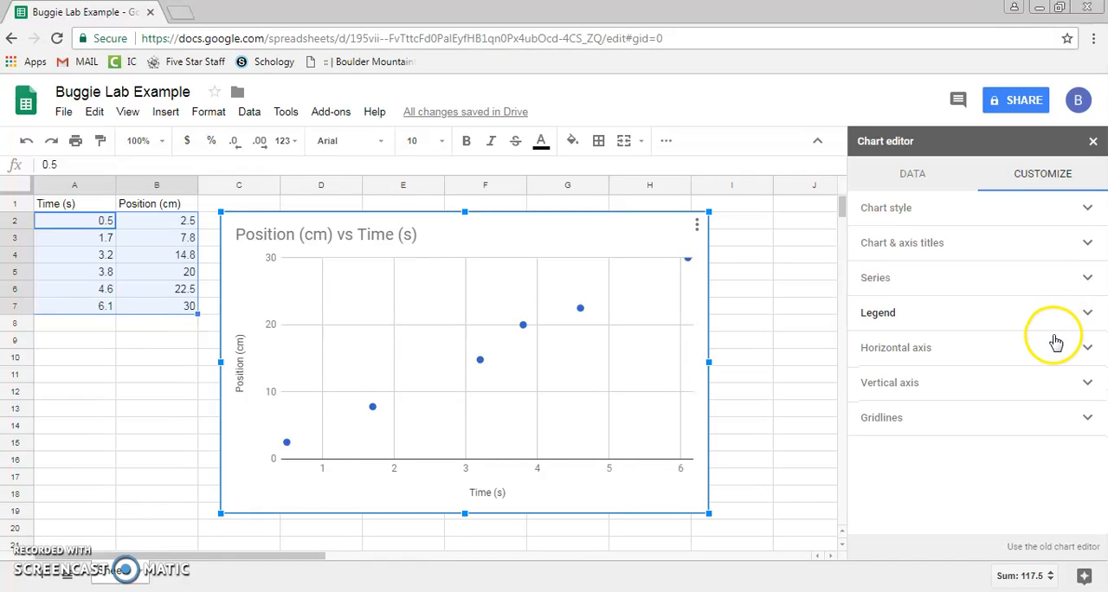
- Add a trendline to the Position (cm) series of the scatter chart
click(1087, 277)
scroll(1048, 327, down, 3)
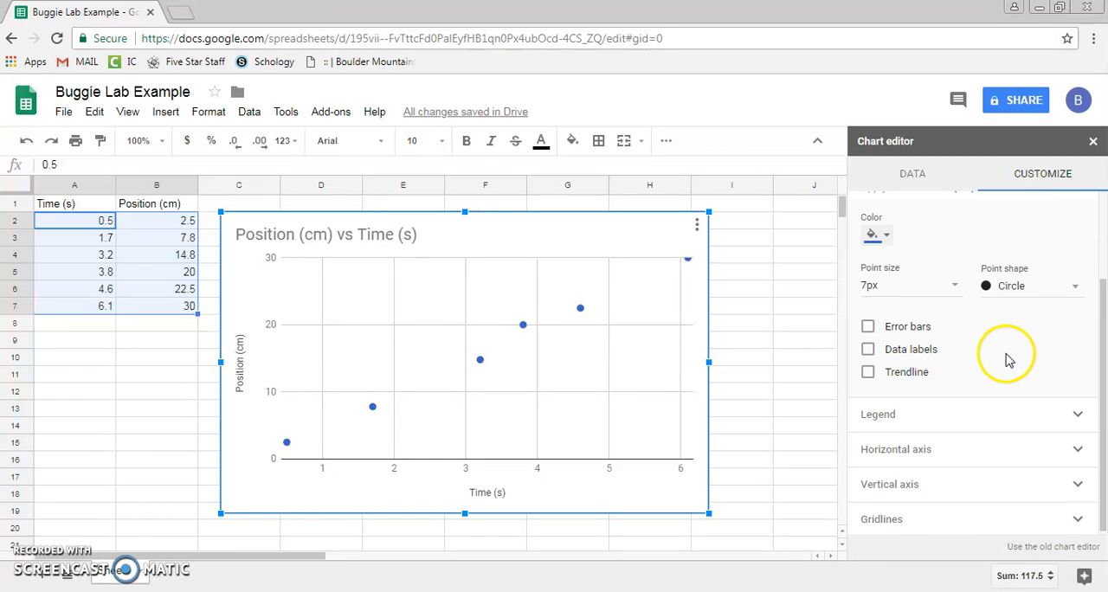
click(869, 371)
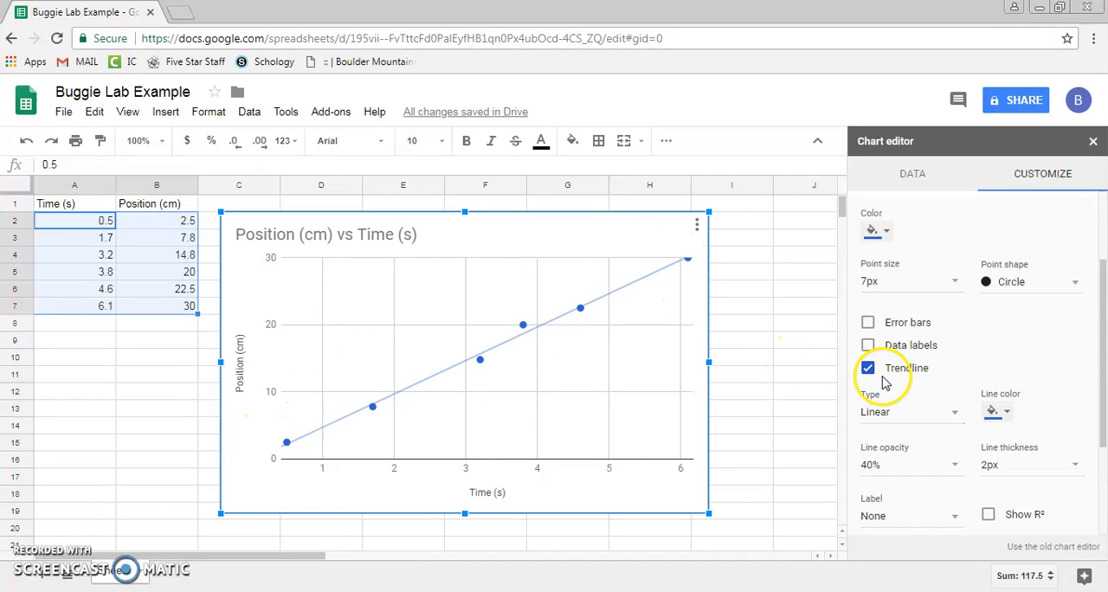
- Turn the series trendline off and on again, and try out error bars on the data points
scroll(1073, 279, up, 3)
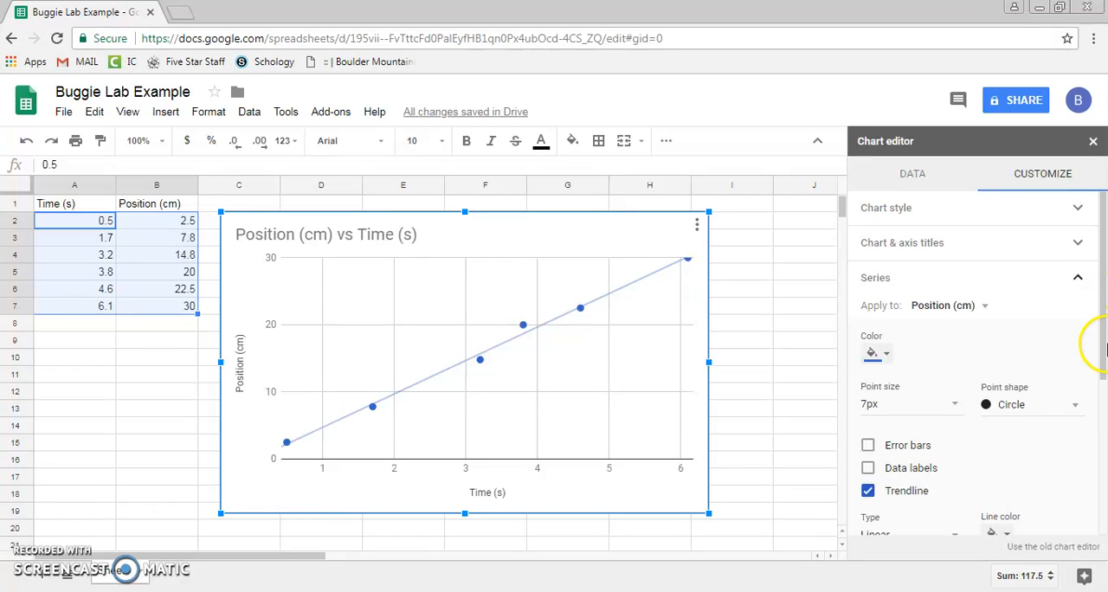
click(1077, 279)
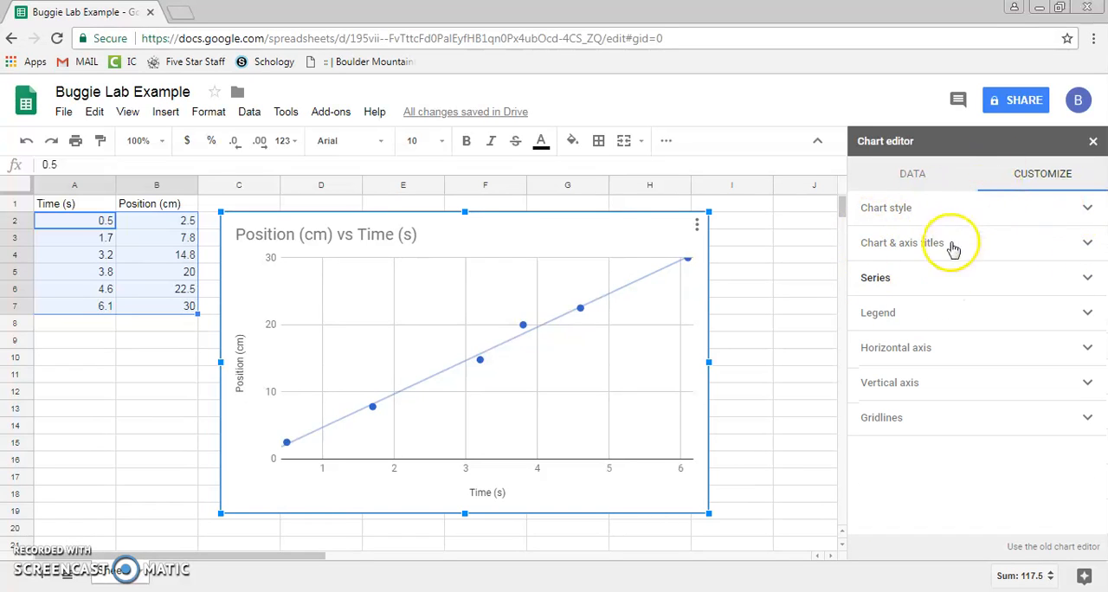
click(1089, 278)
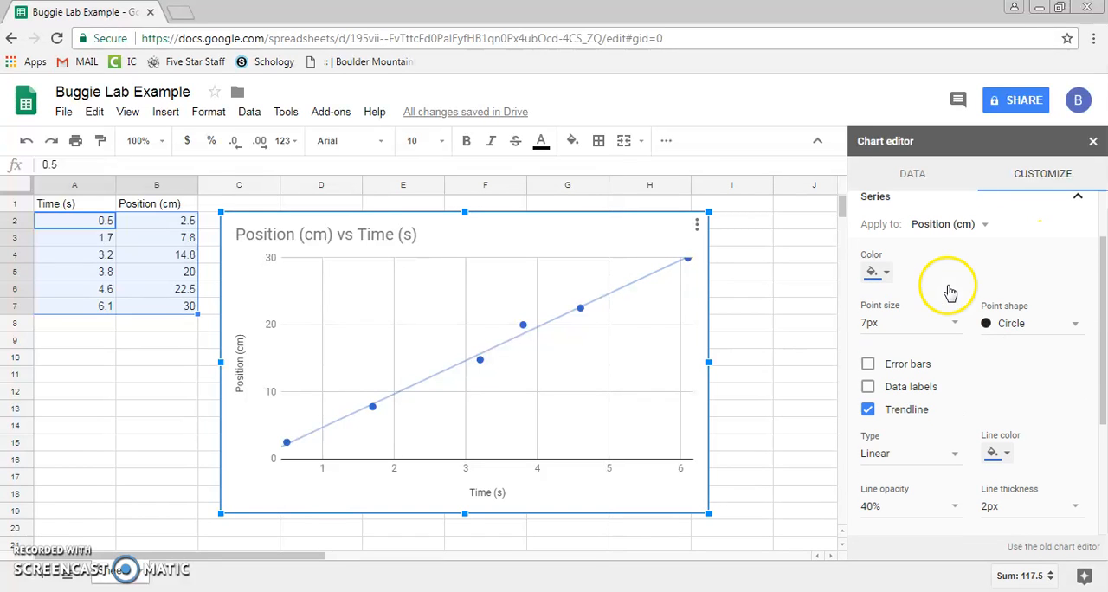
scroll(948, 291, down, 1)
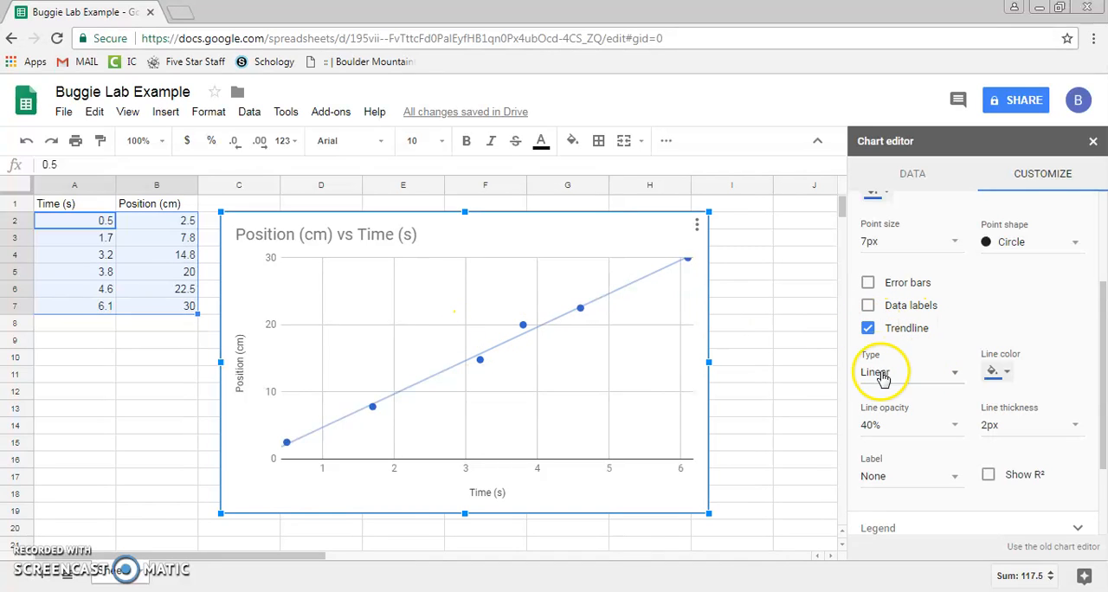
click(868, 328)
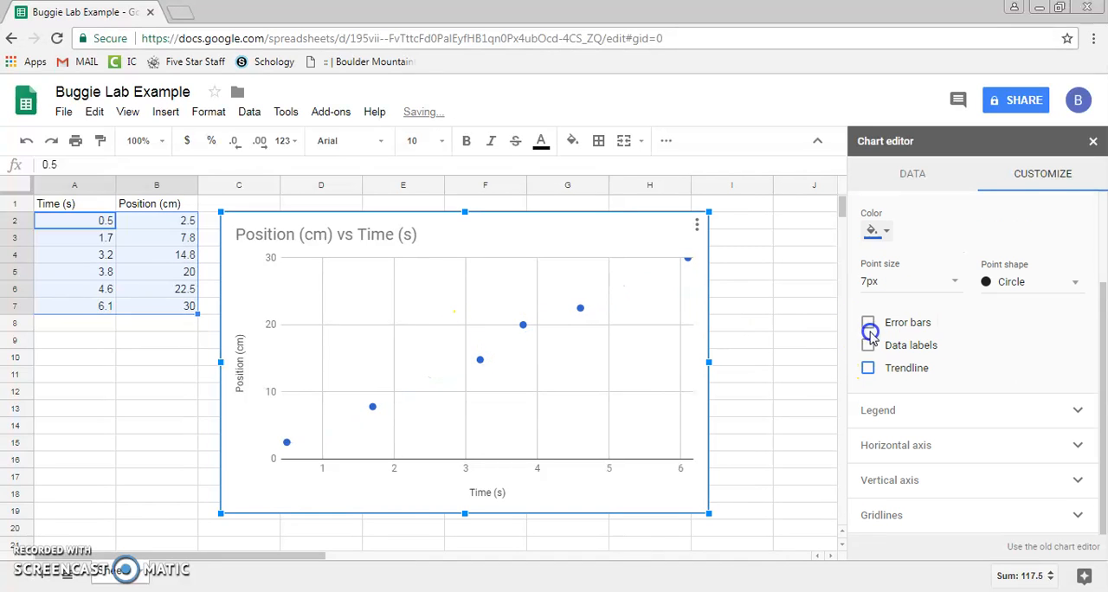
click(869, 370)
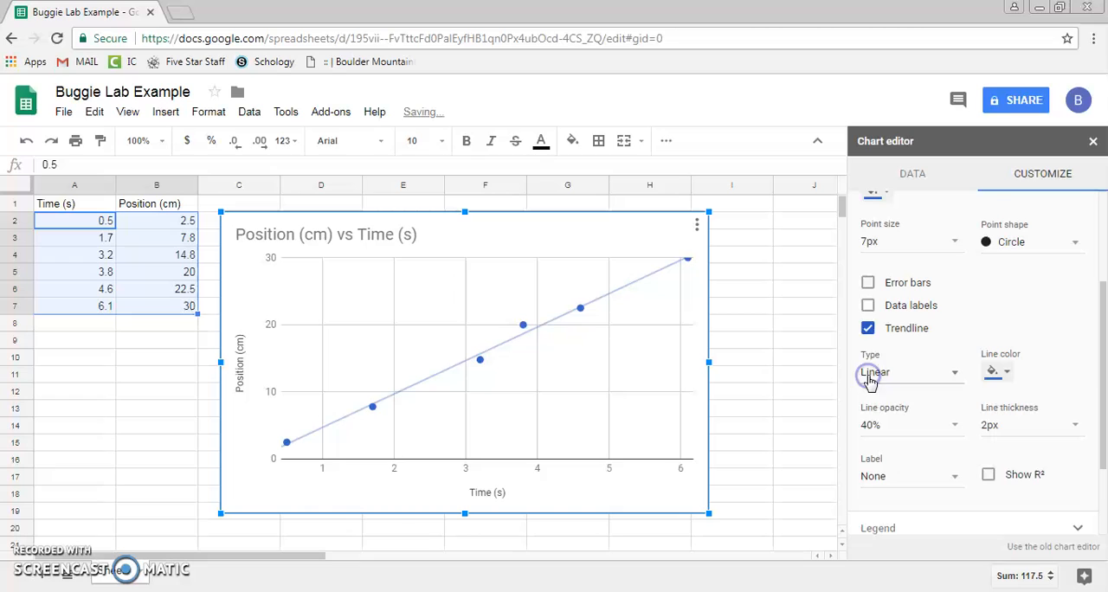
click(867, 283)
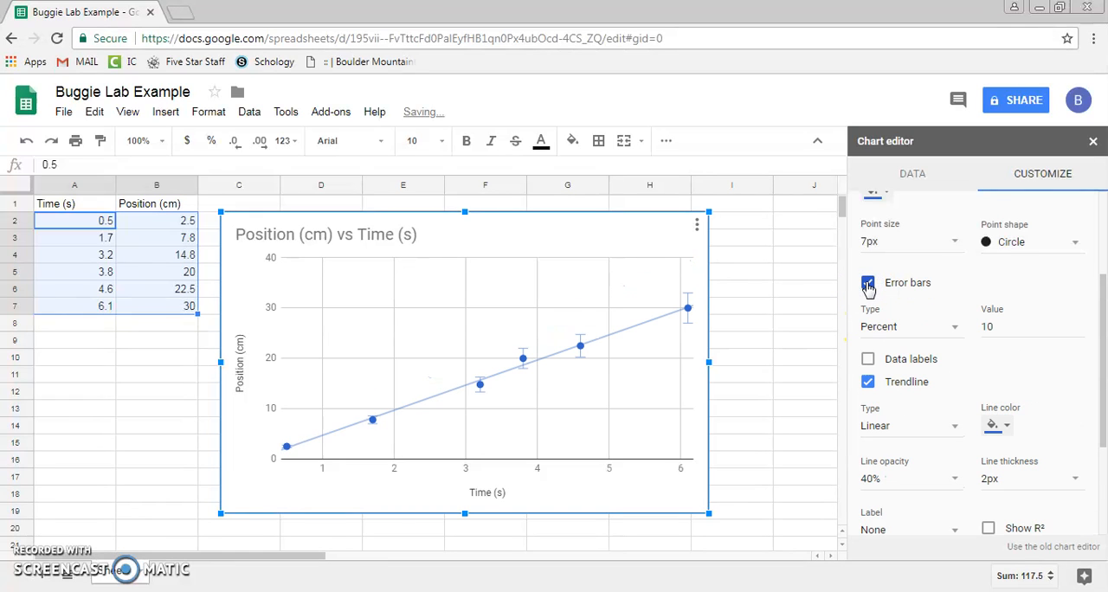
click(869, 286)
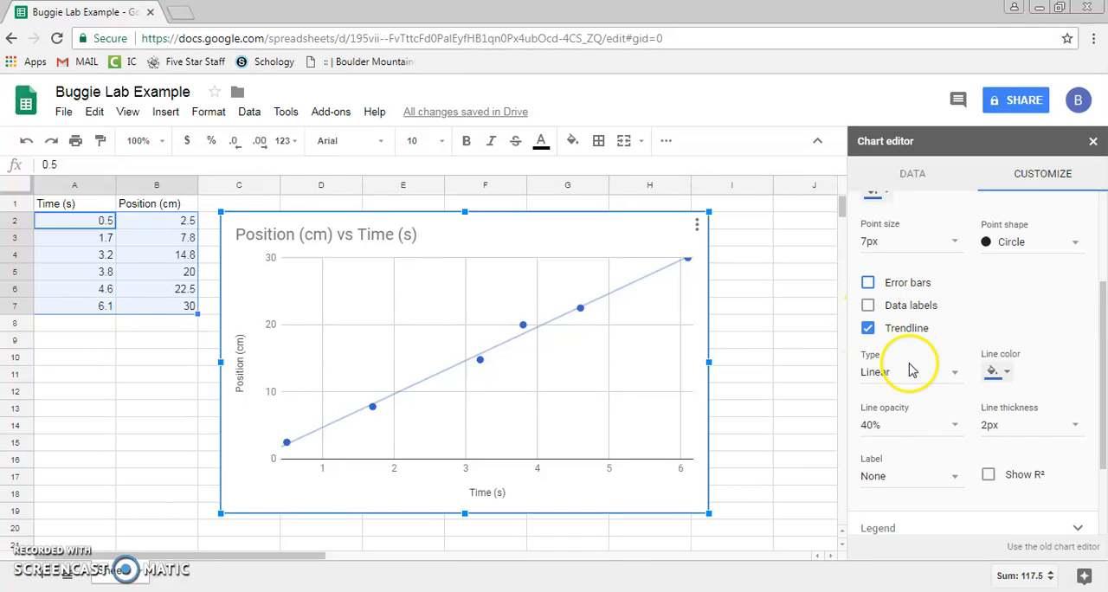
- Set the trendline's label to Use Equation and close the chart editor
scroll(919, 396, down, 2)
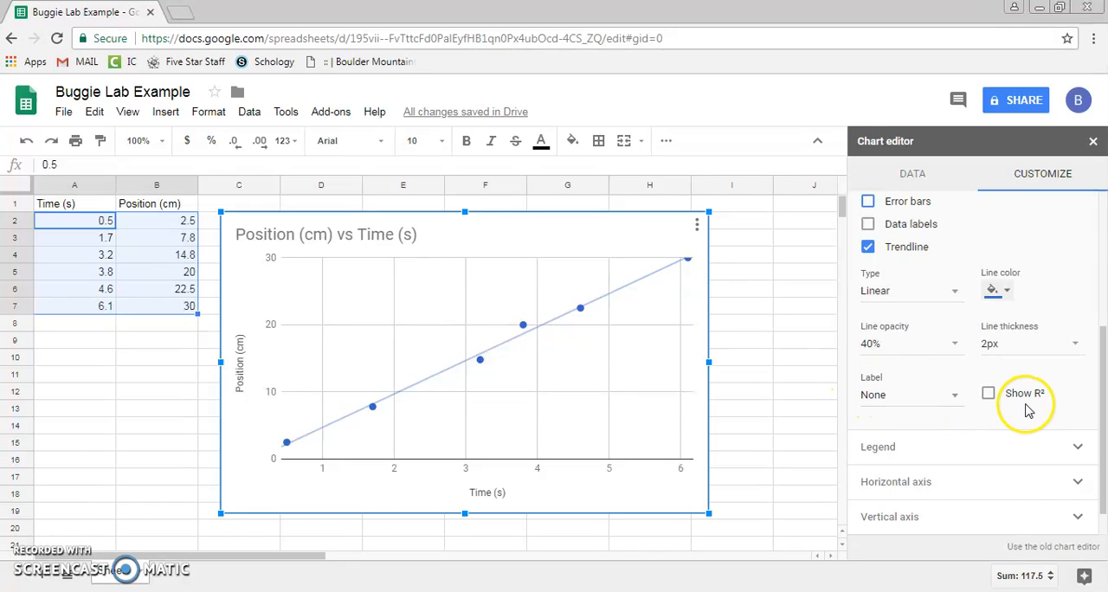
click(926, 404)
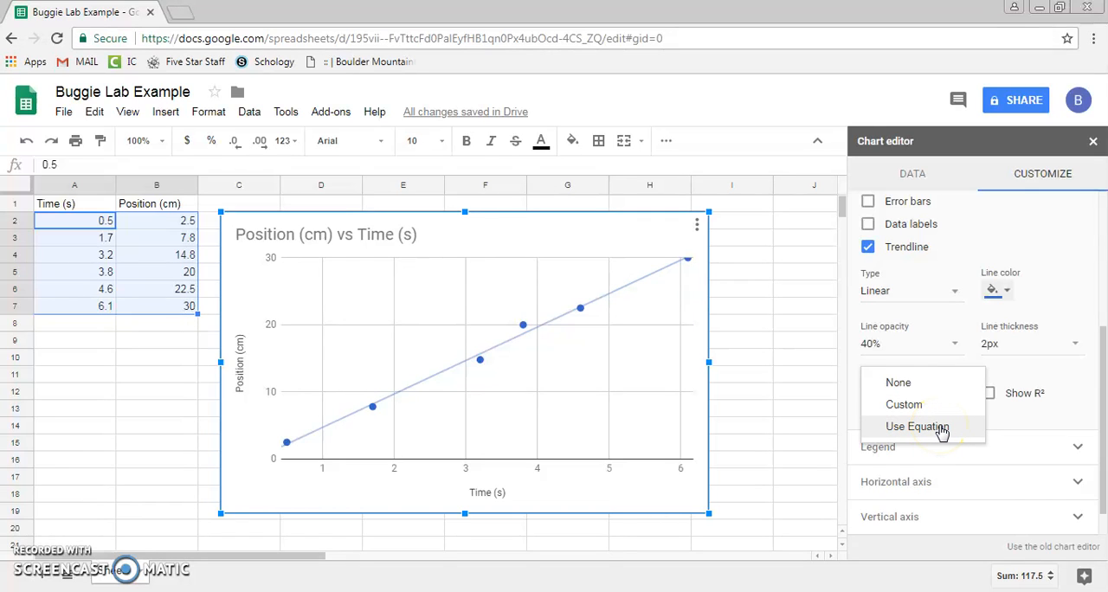
click(939, 428)
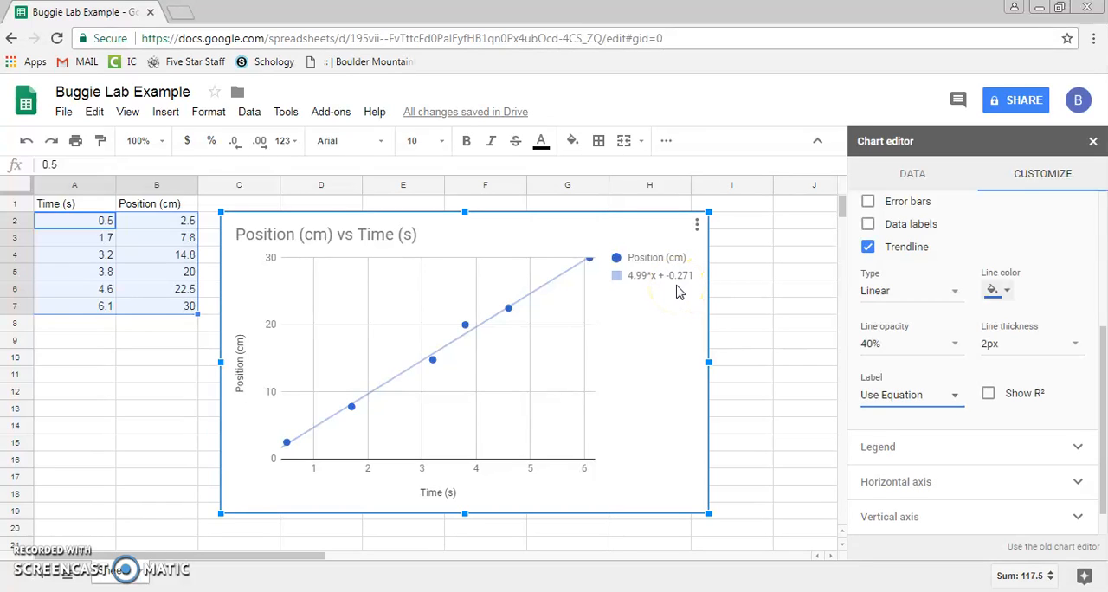
click(673, 275)
click(1093, 143)
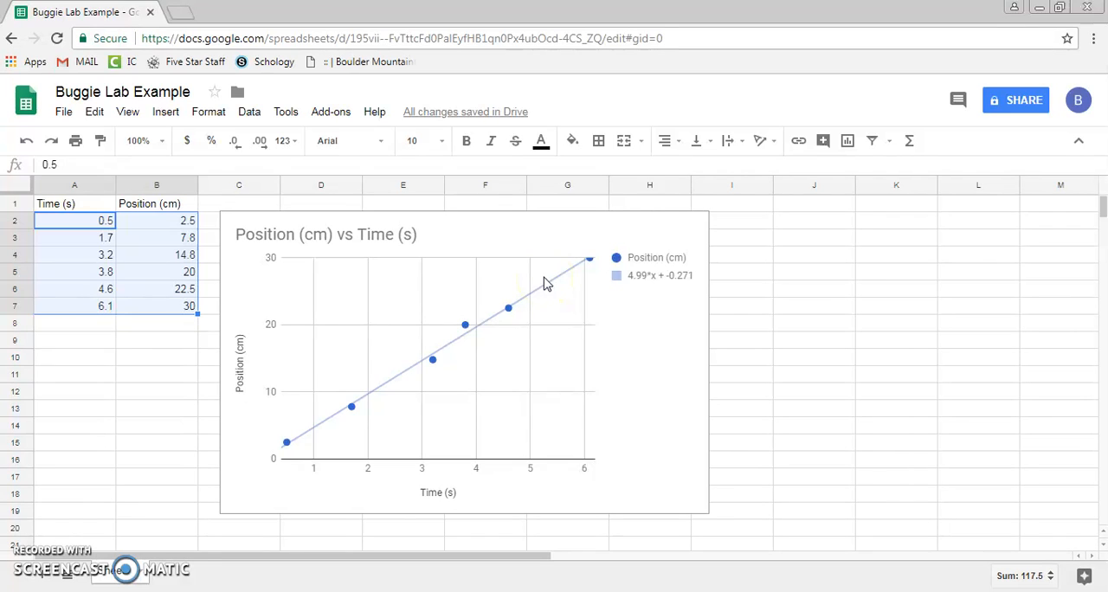
click(549, 234)
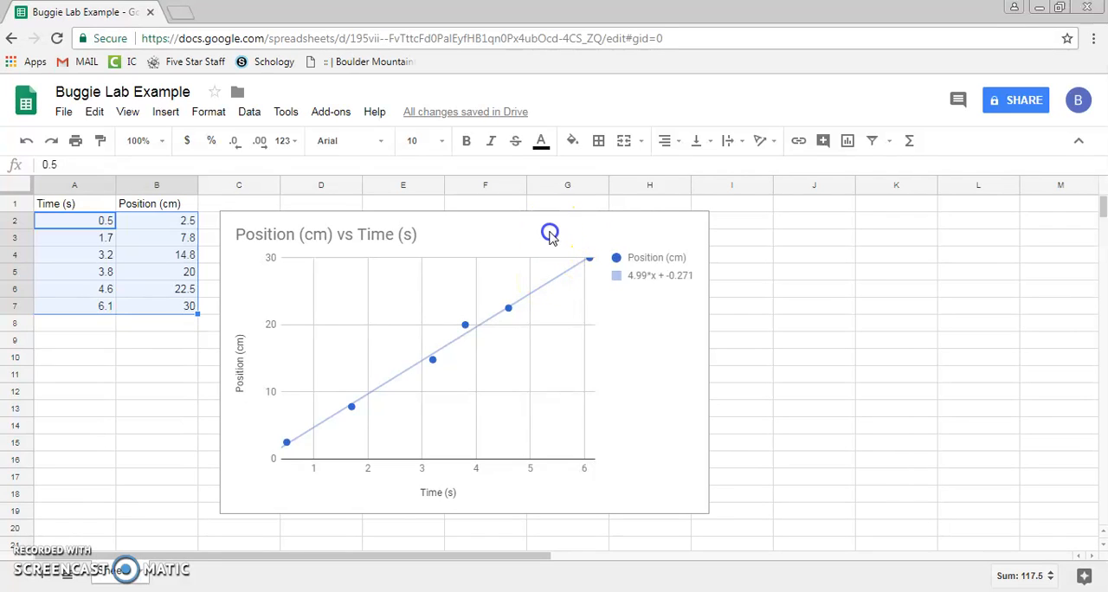